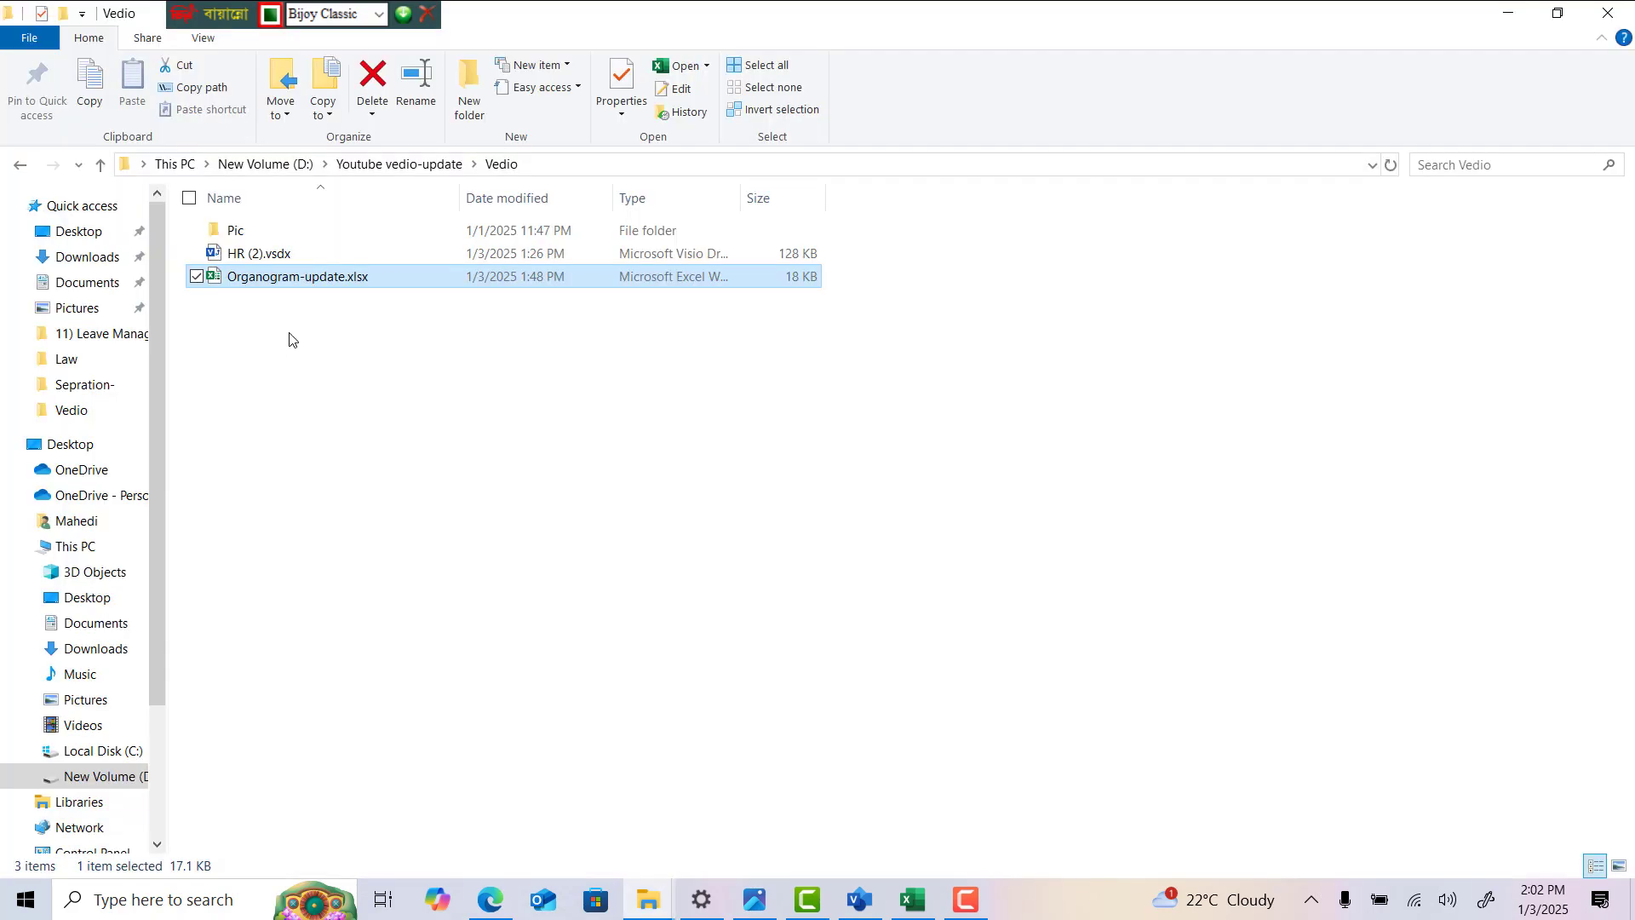
pyautogui.rightClick(290, 339)
pyautogui.click(800, 478)
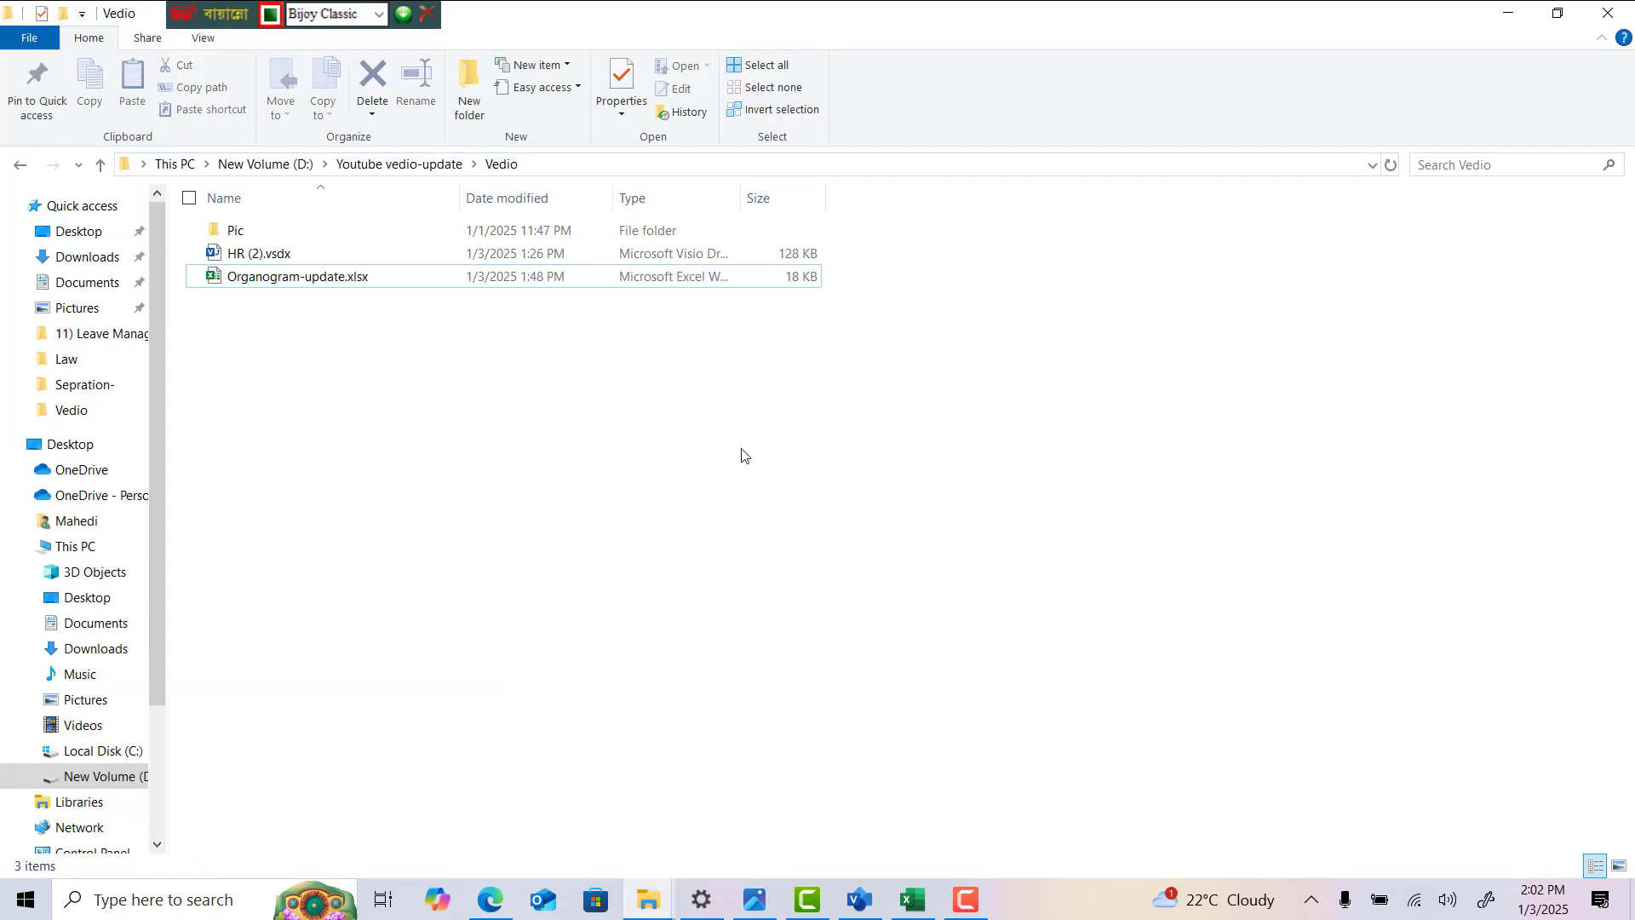
pyautogui.rightClick(723, 436)
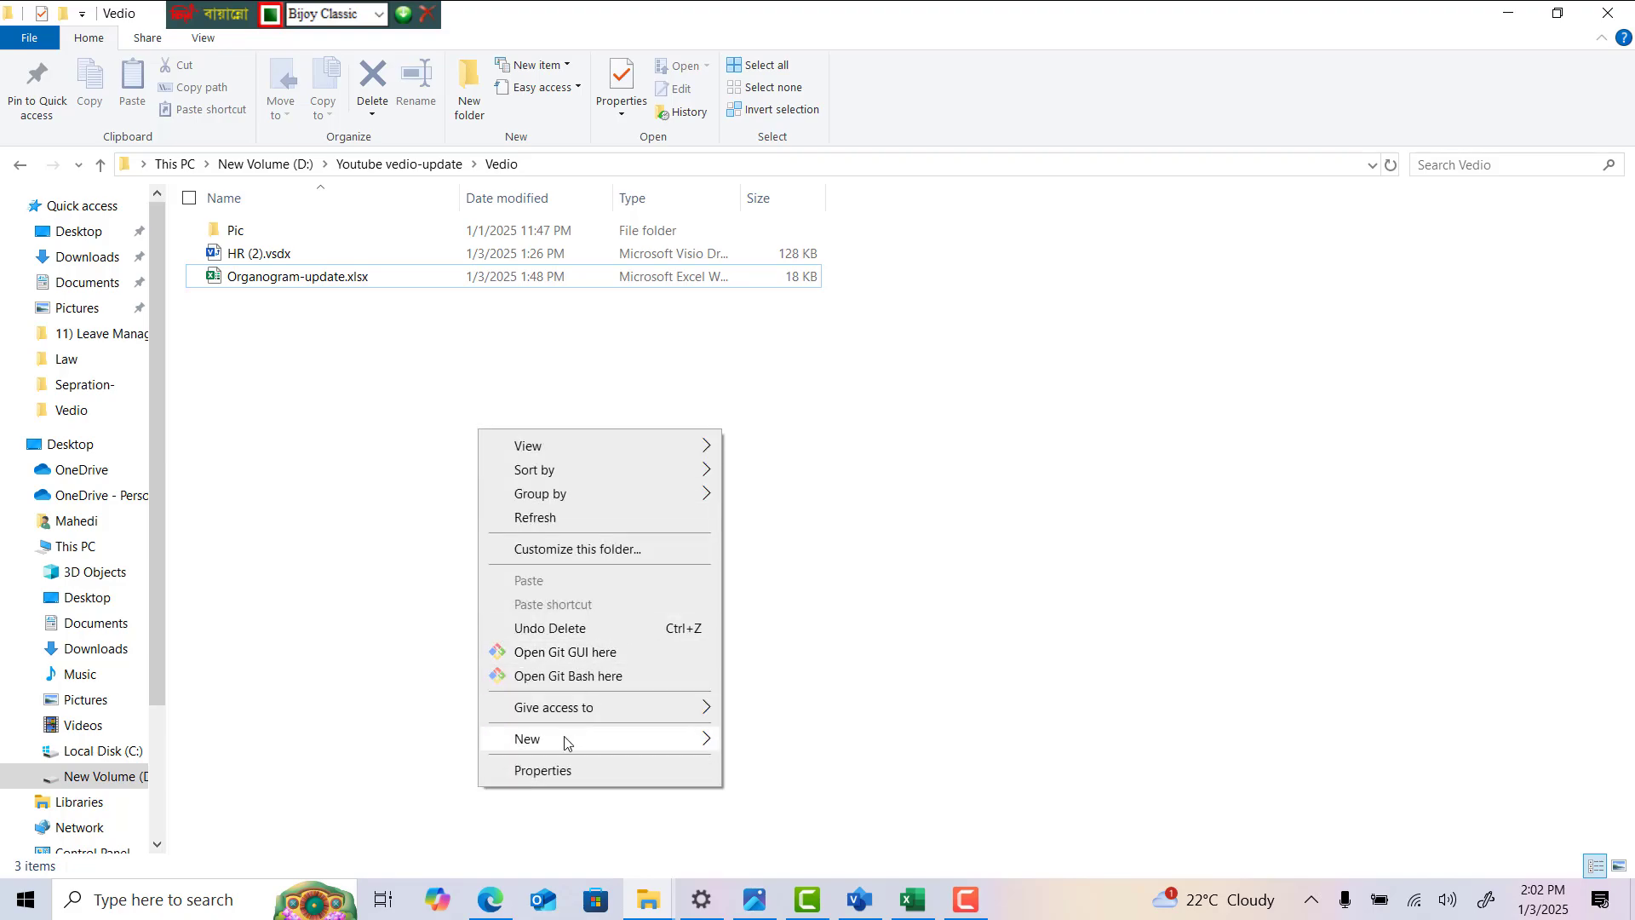
pyautogui.moveTo(566, 740)
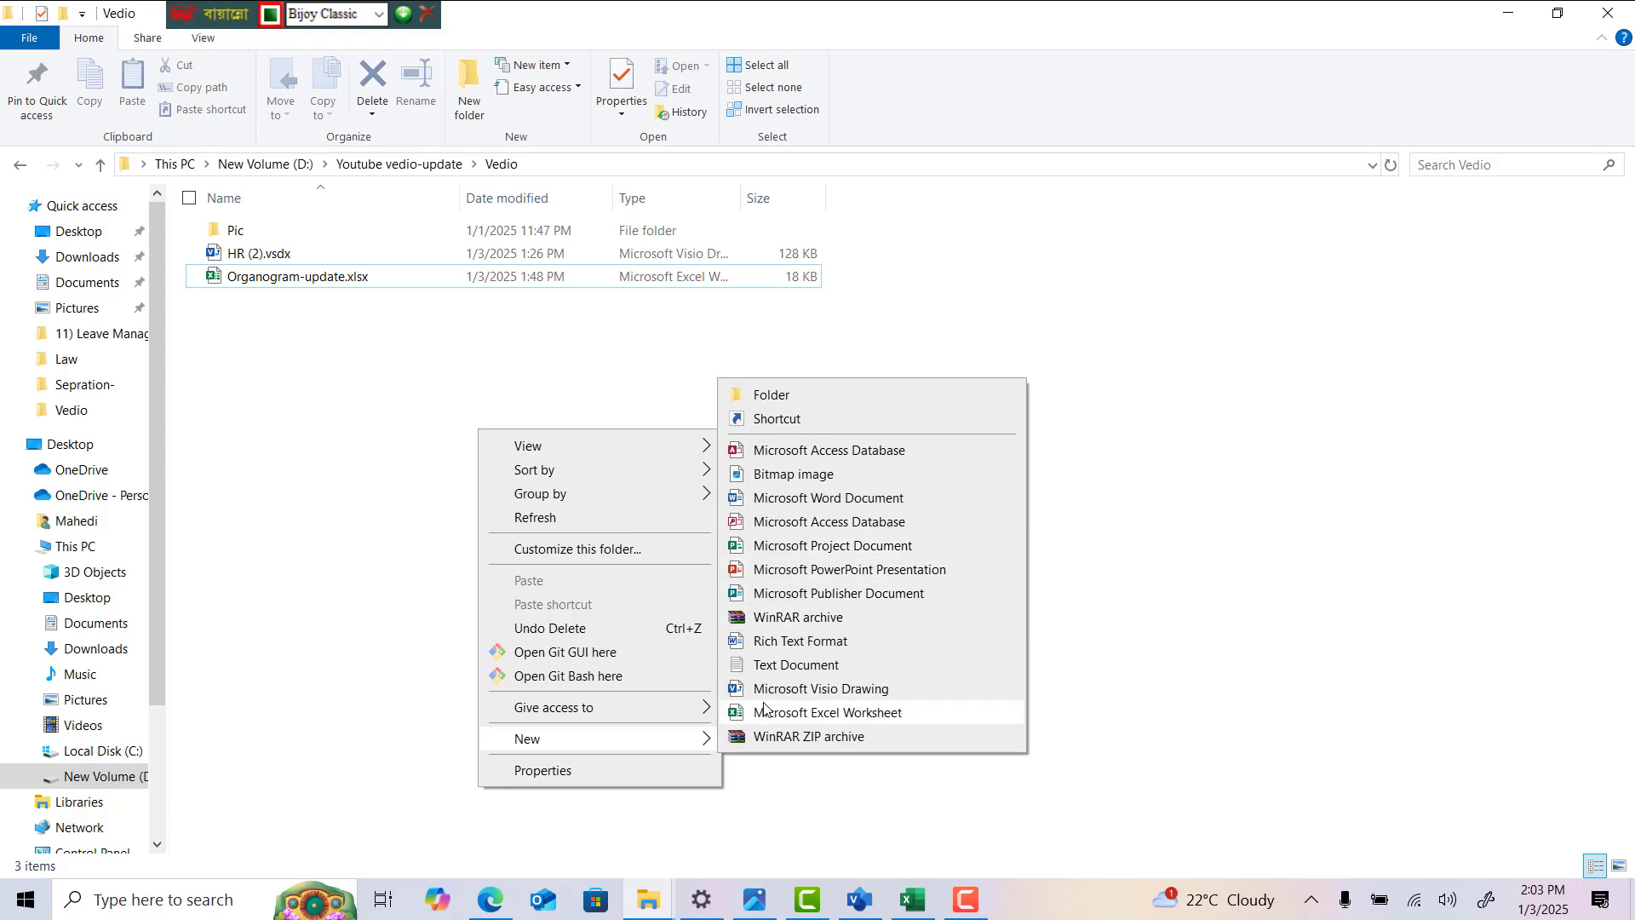
pyautogui.click(988, 363)
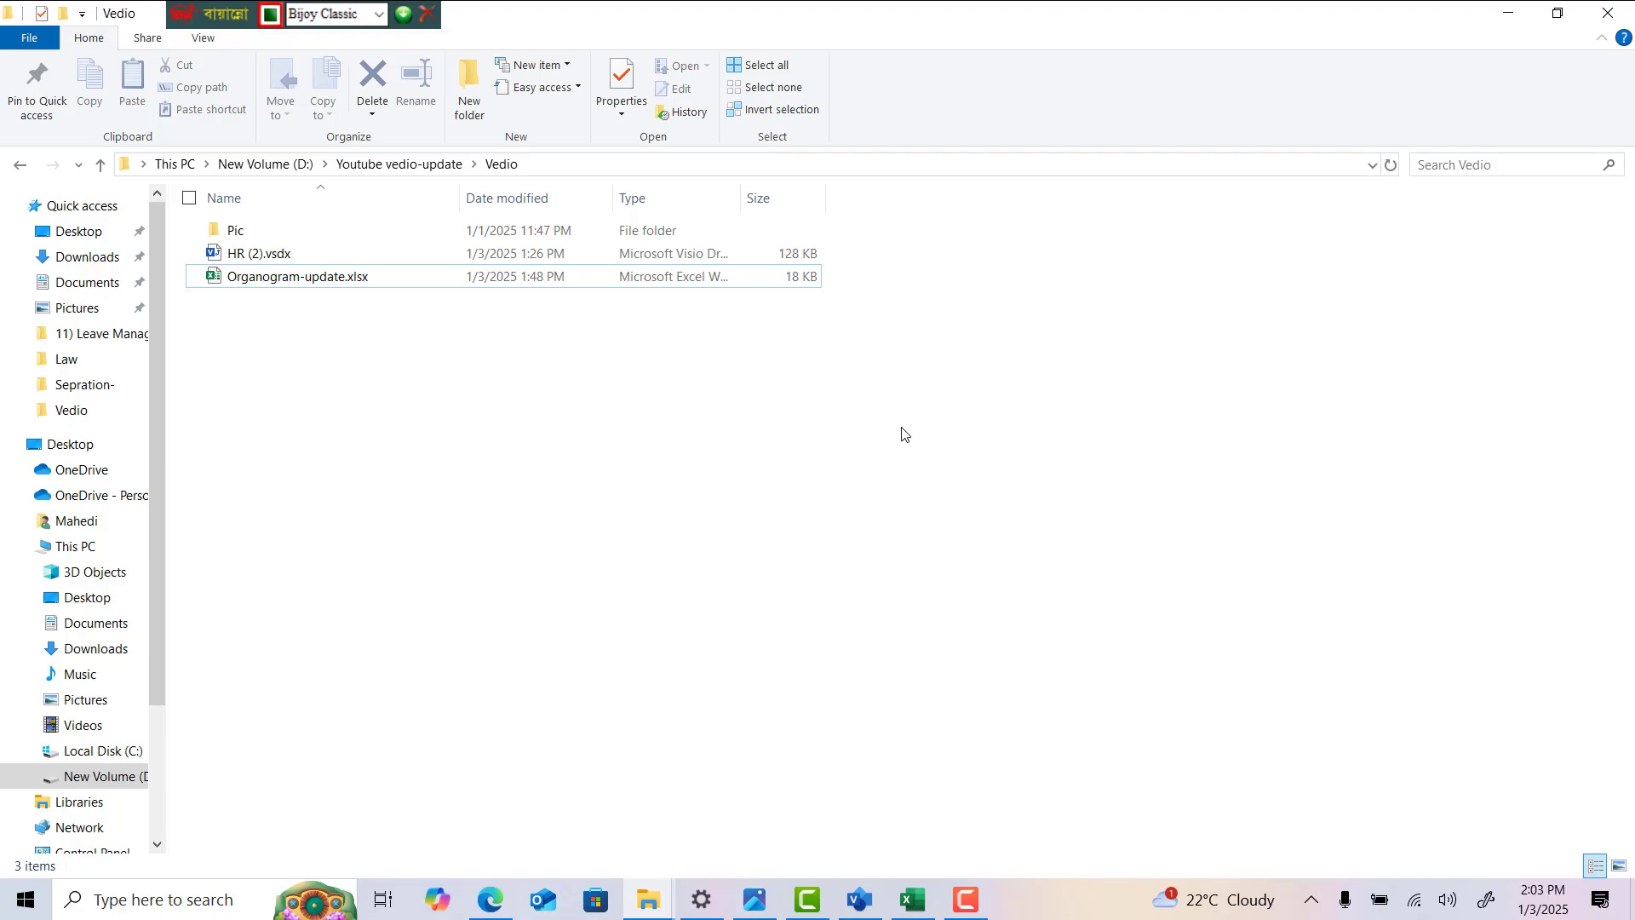
# - Create a Microsoft Visio drawing file named Org in the current folder and open it
pyautogui.rightClick(540, 425)
pyautogui.moveTo(409, 730)
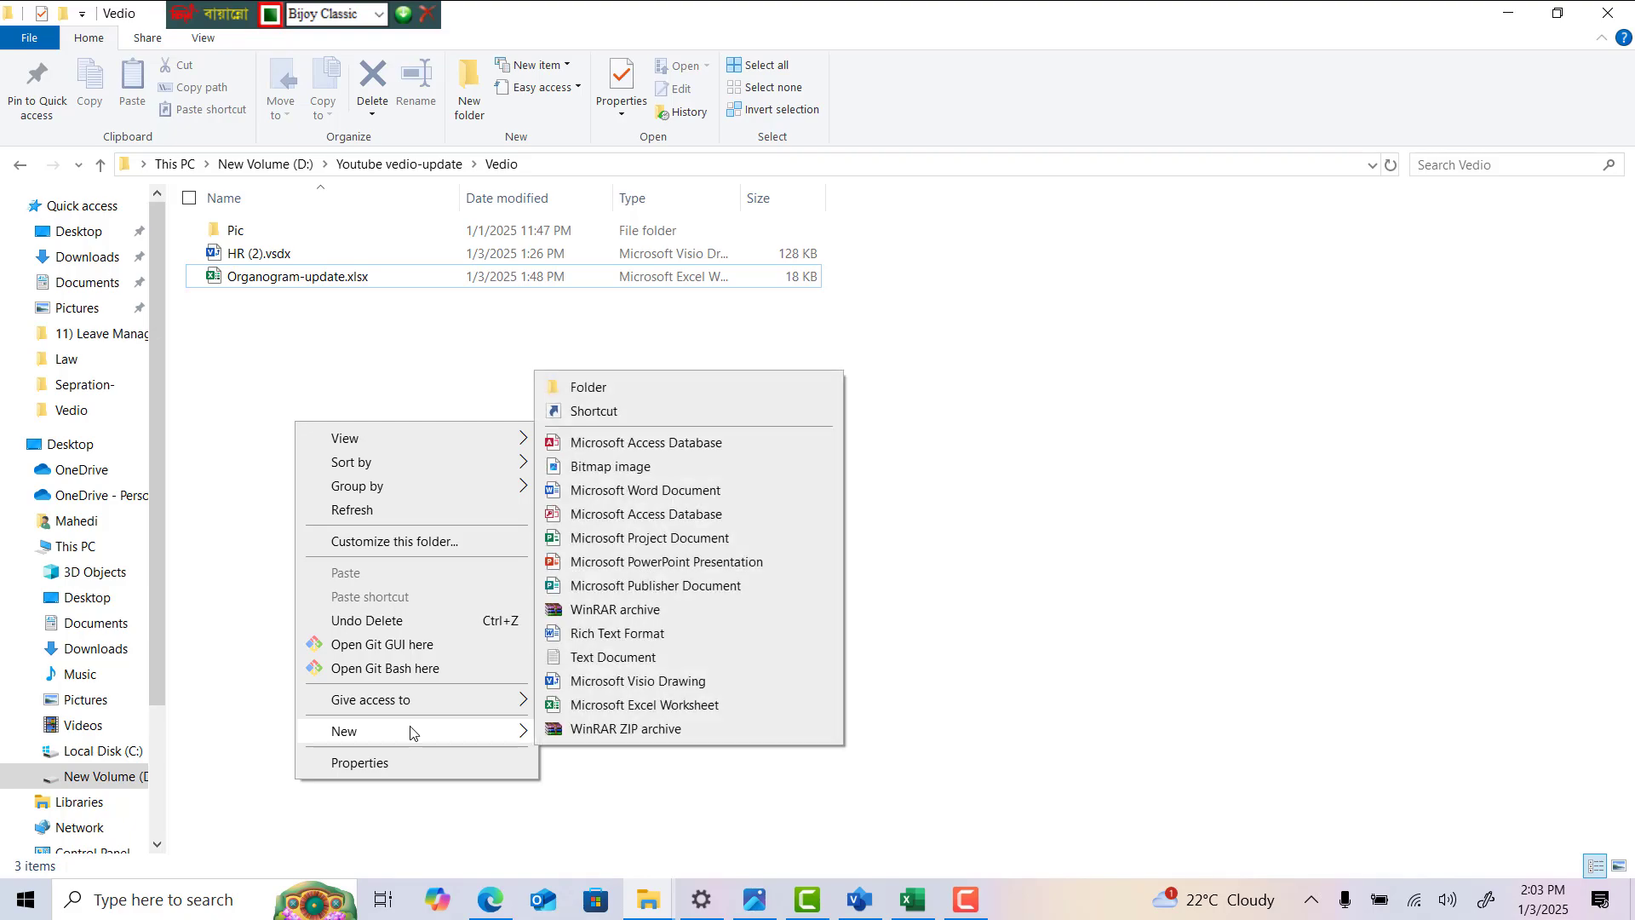
pyautogui.click(650, 681)
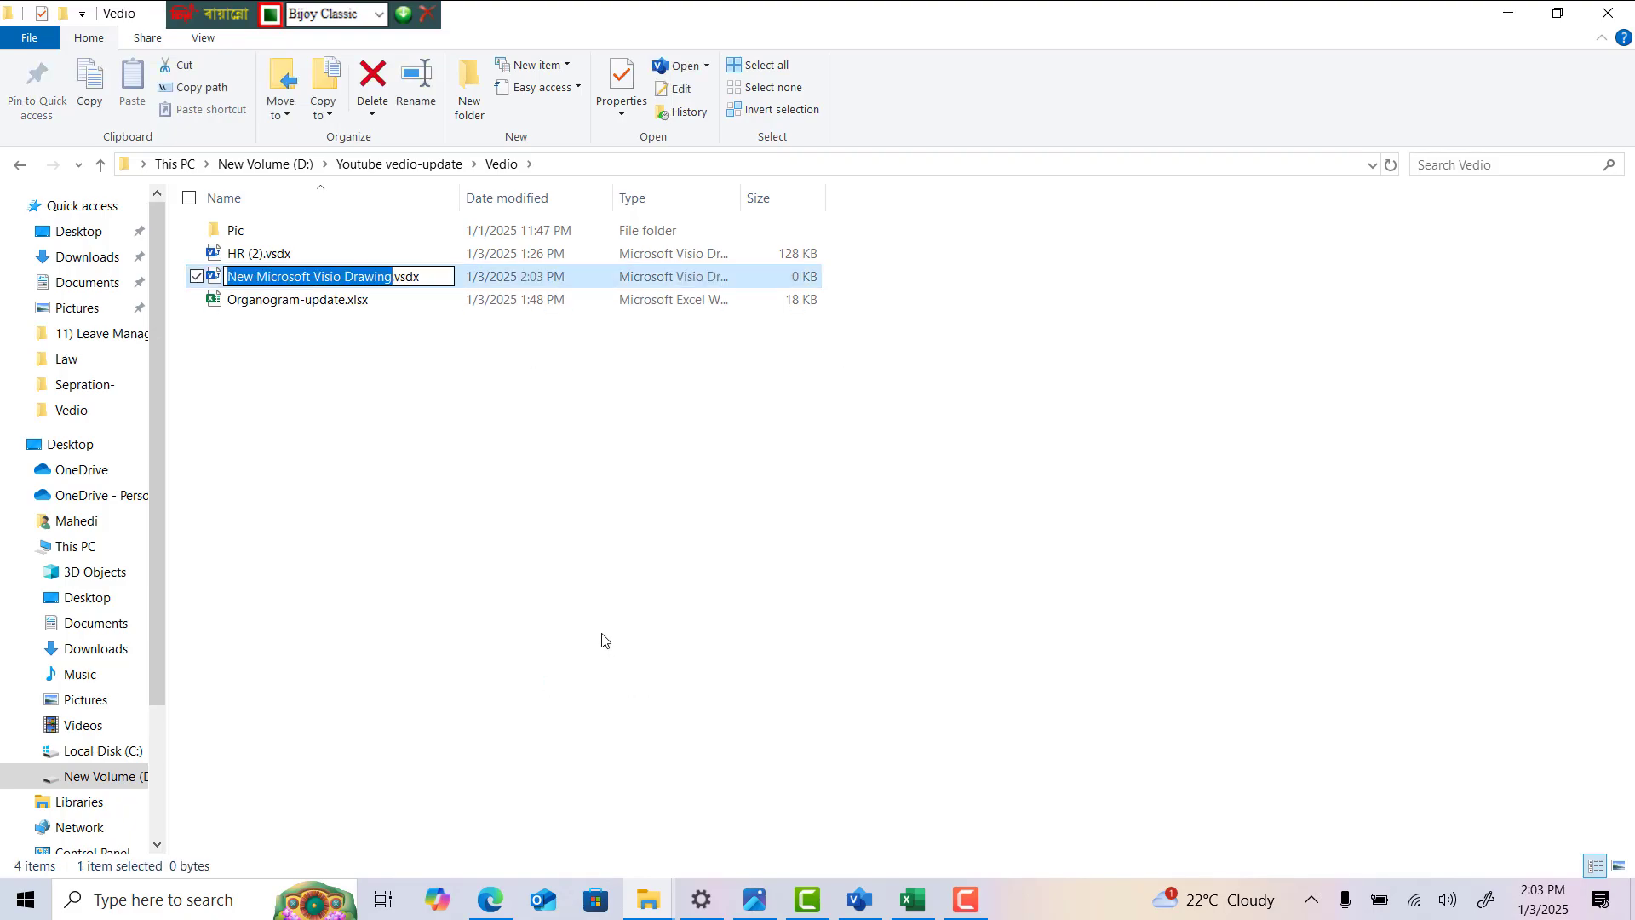
pyautogui.write('Nc')
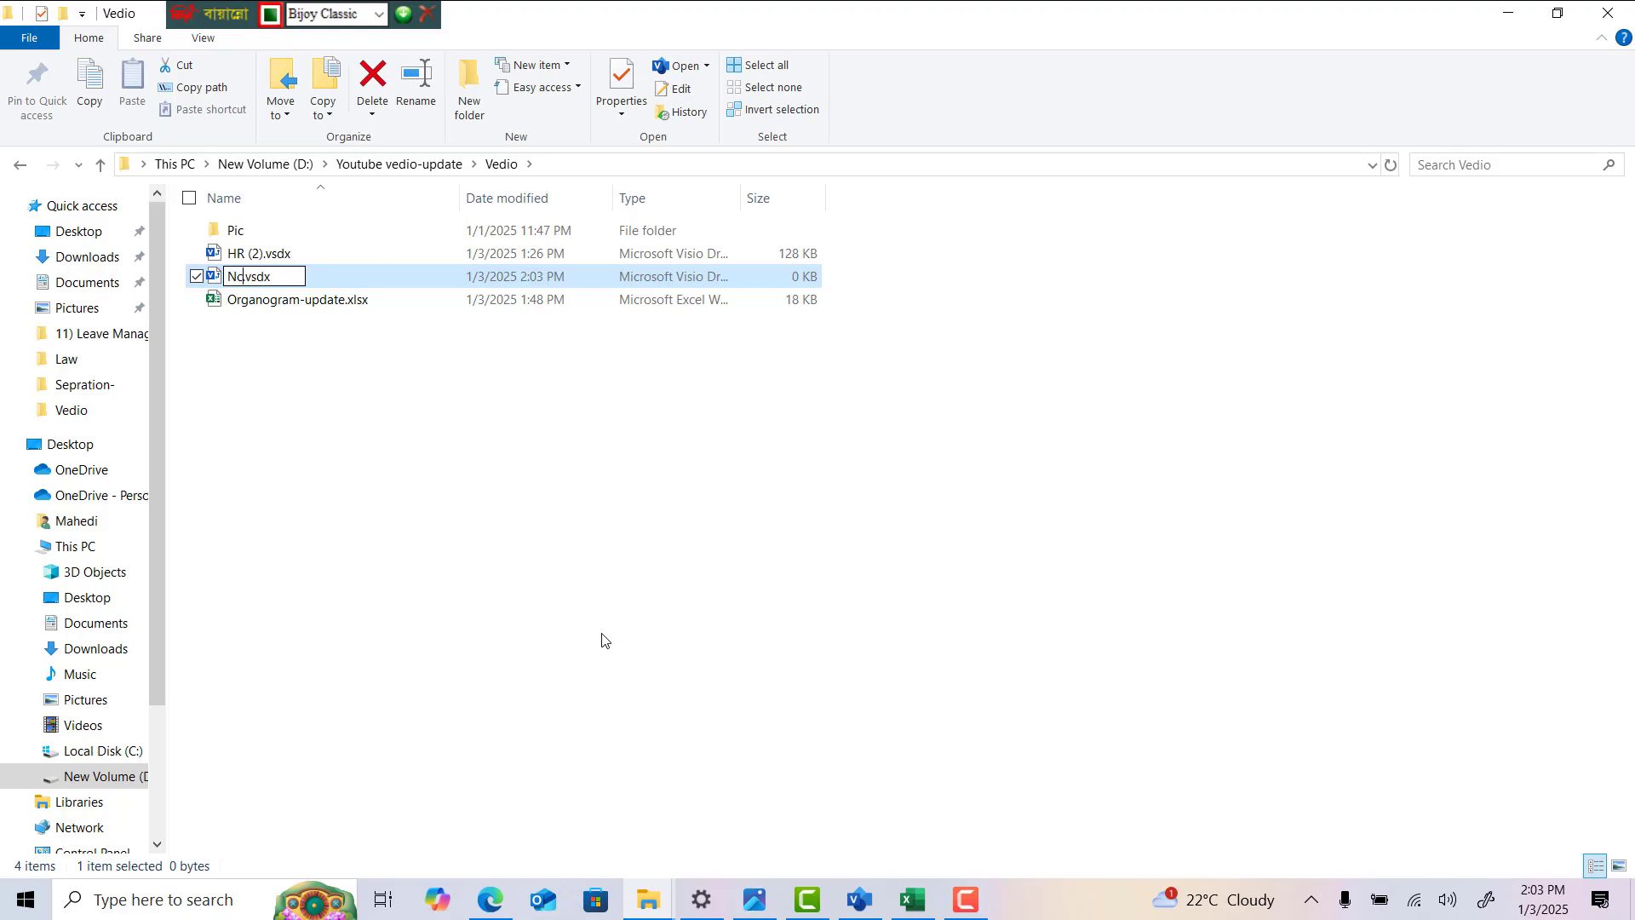
pyautogui.write('&')
pyautogui.press('BackSpace')
pyautogui.press('BackSpace')
pyautogui.press('BackSpace')
pyautogui.hotkey('ctrl', 'alt', 'b')
pyautogui.write('Or')
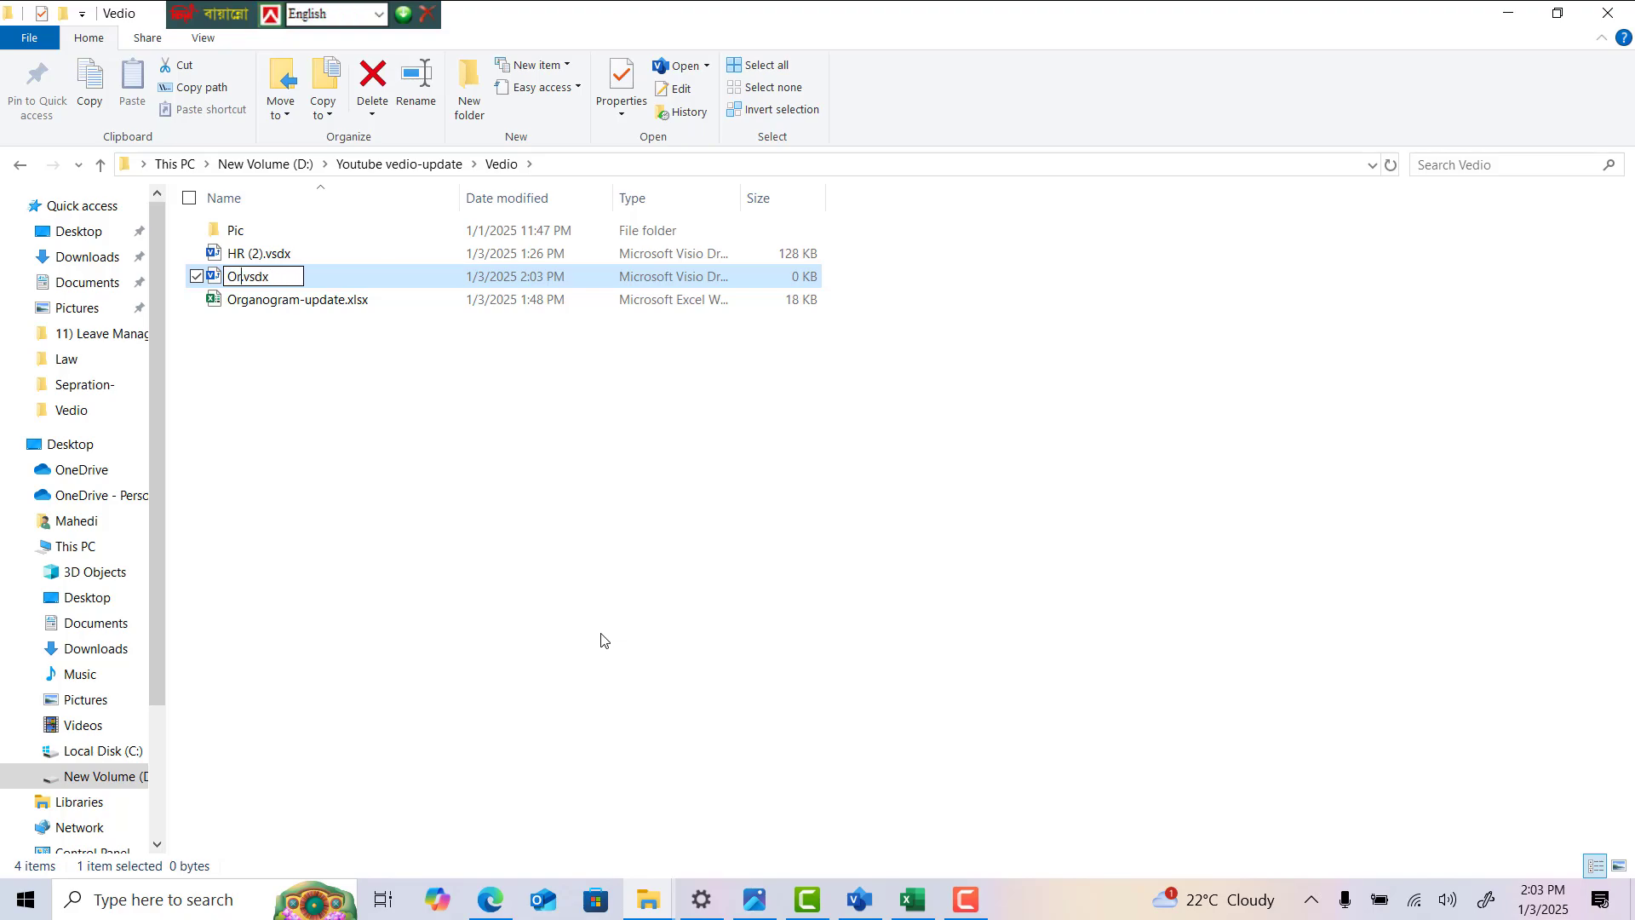
pyautogui.write('g')
pyautogui.press('Return')
pyautogui.press('Return')
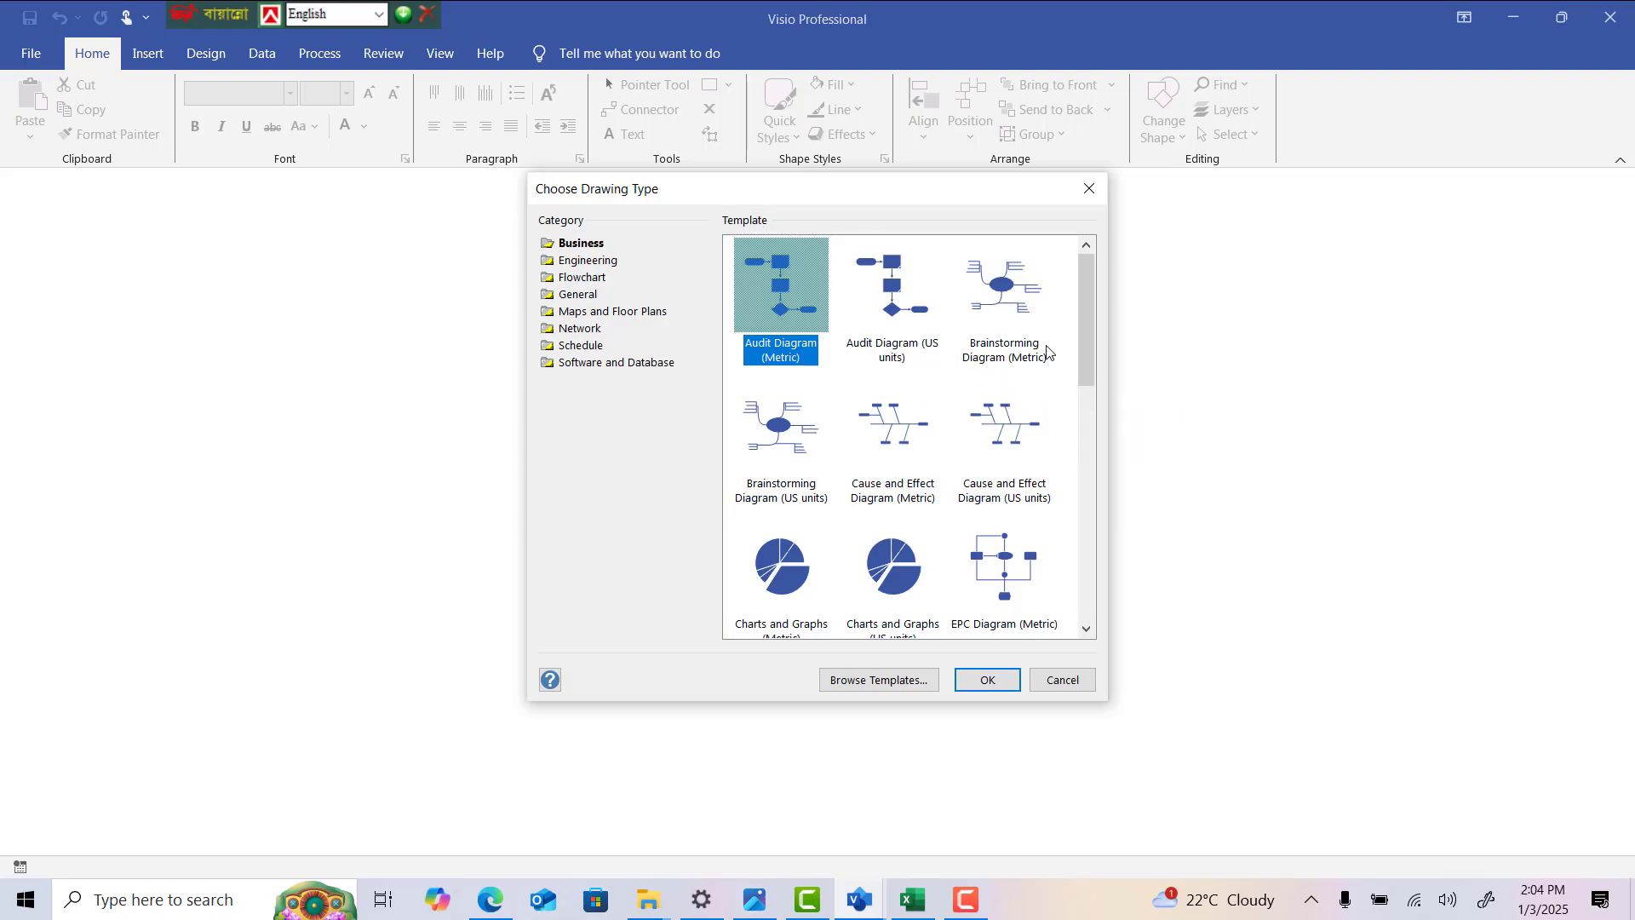
# - Start the drawing from the Organization Chart (Metric) template in the Business category
pyautogui.moveTo(1083, 345); pyautogui.dragTo(1095, 514)
pyautogui.click(903, 523)
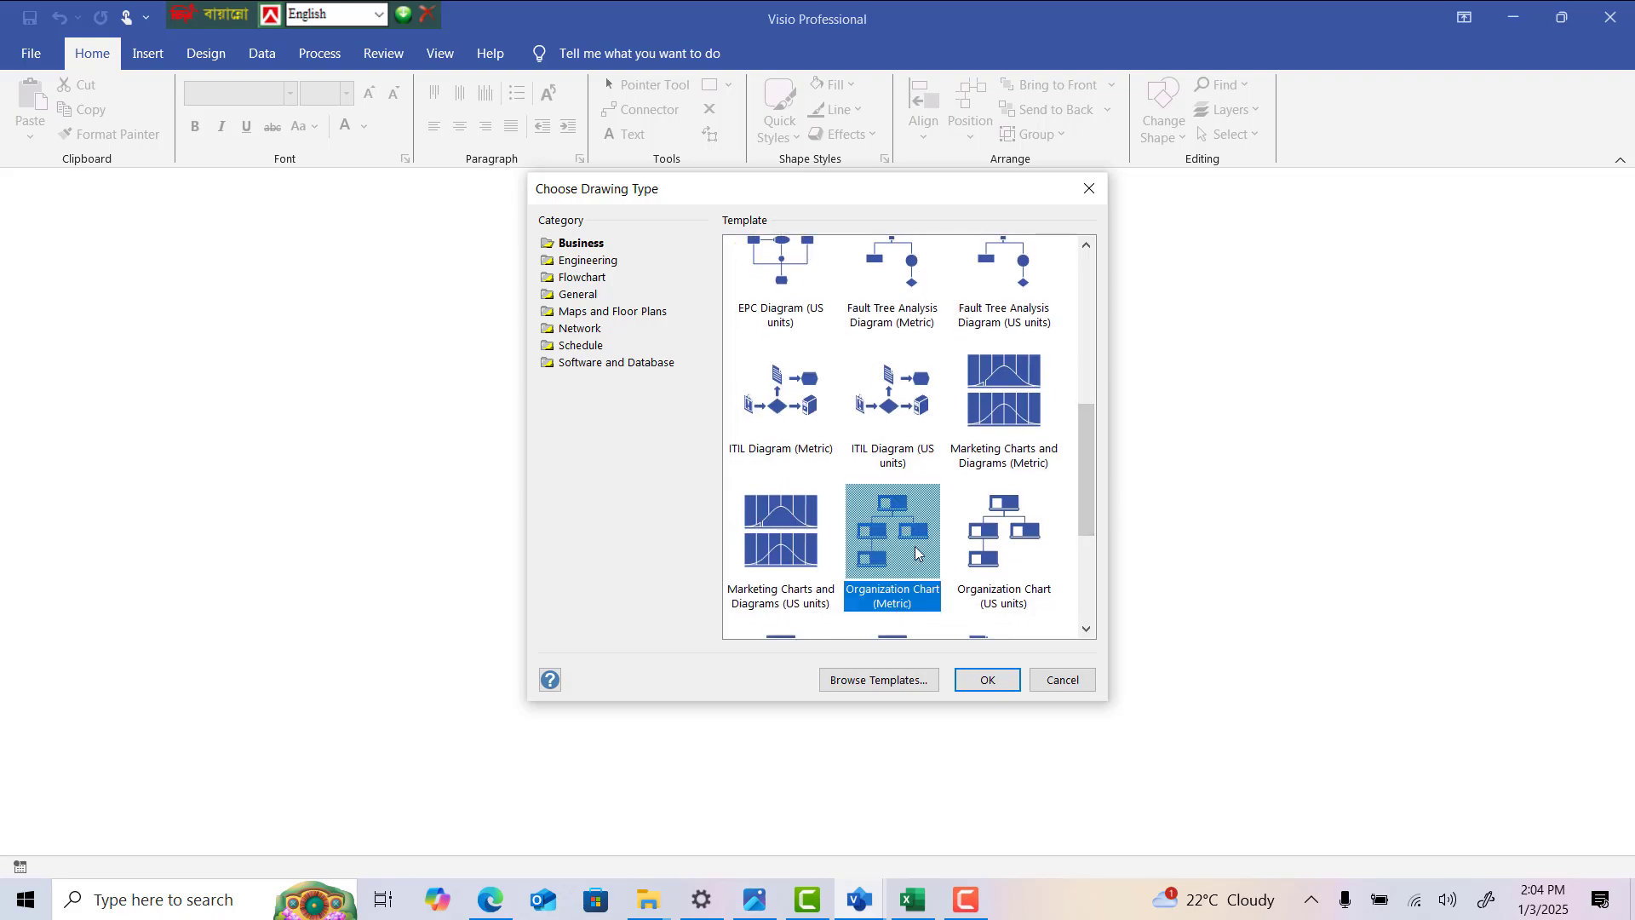
pyautogui.click(988, 681)
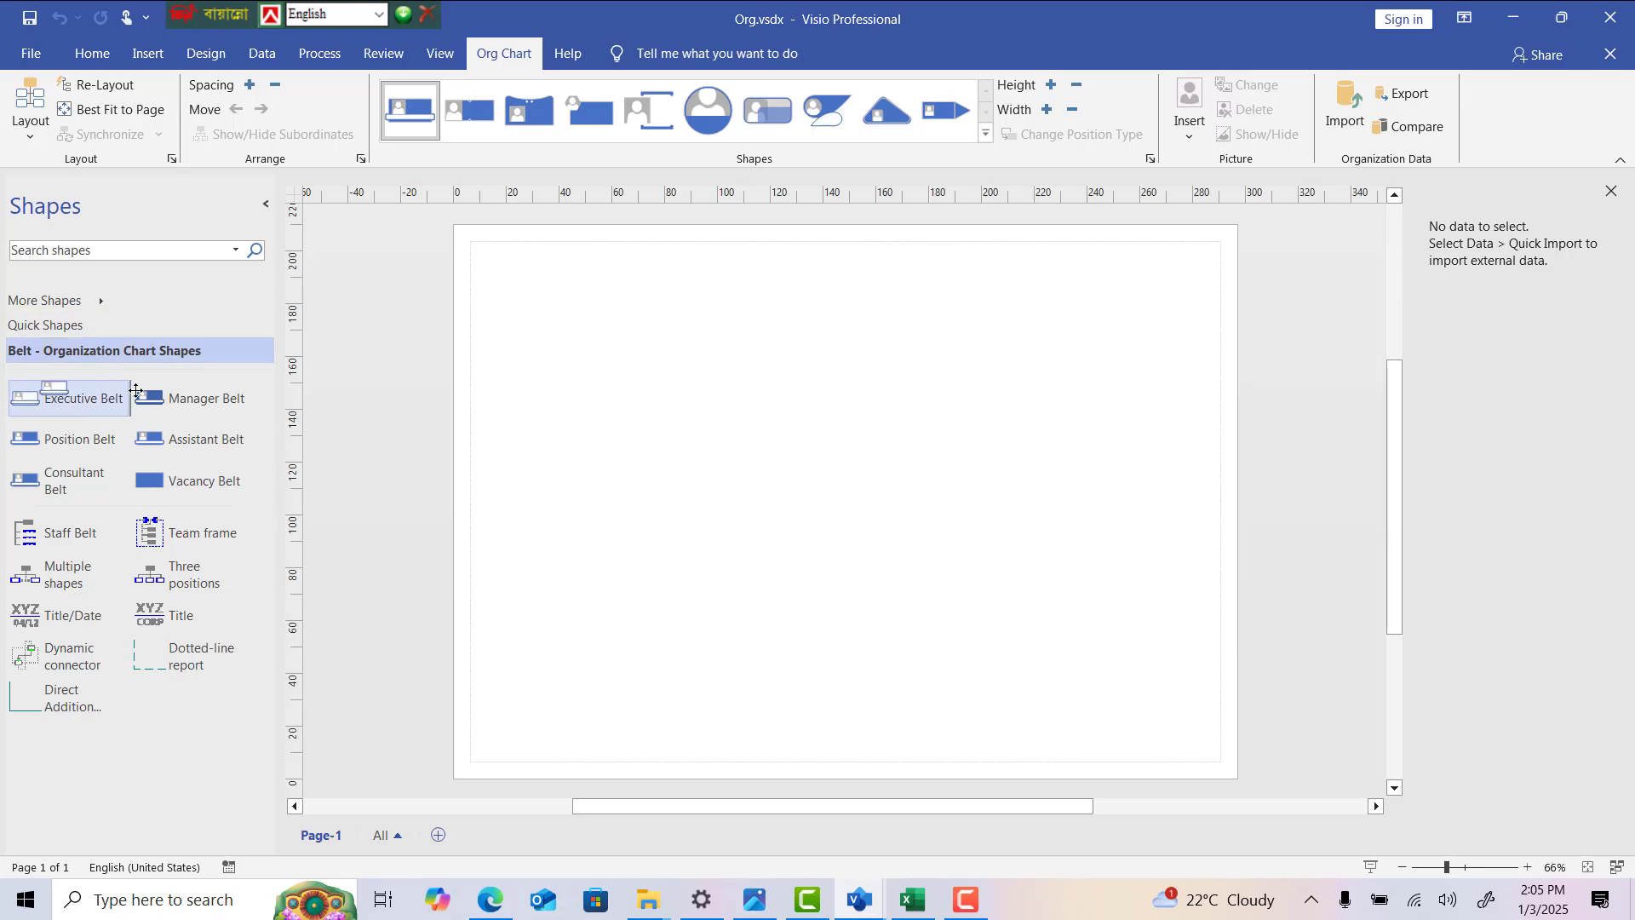
# - Place an Executive Belt shape at the page's upper centre and add three Manager Belt shapes reporting to it
pyautogui.moveTo(76, 398); pyautogui.dragTo(851, 303)
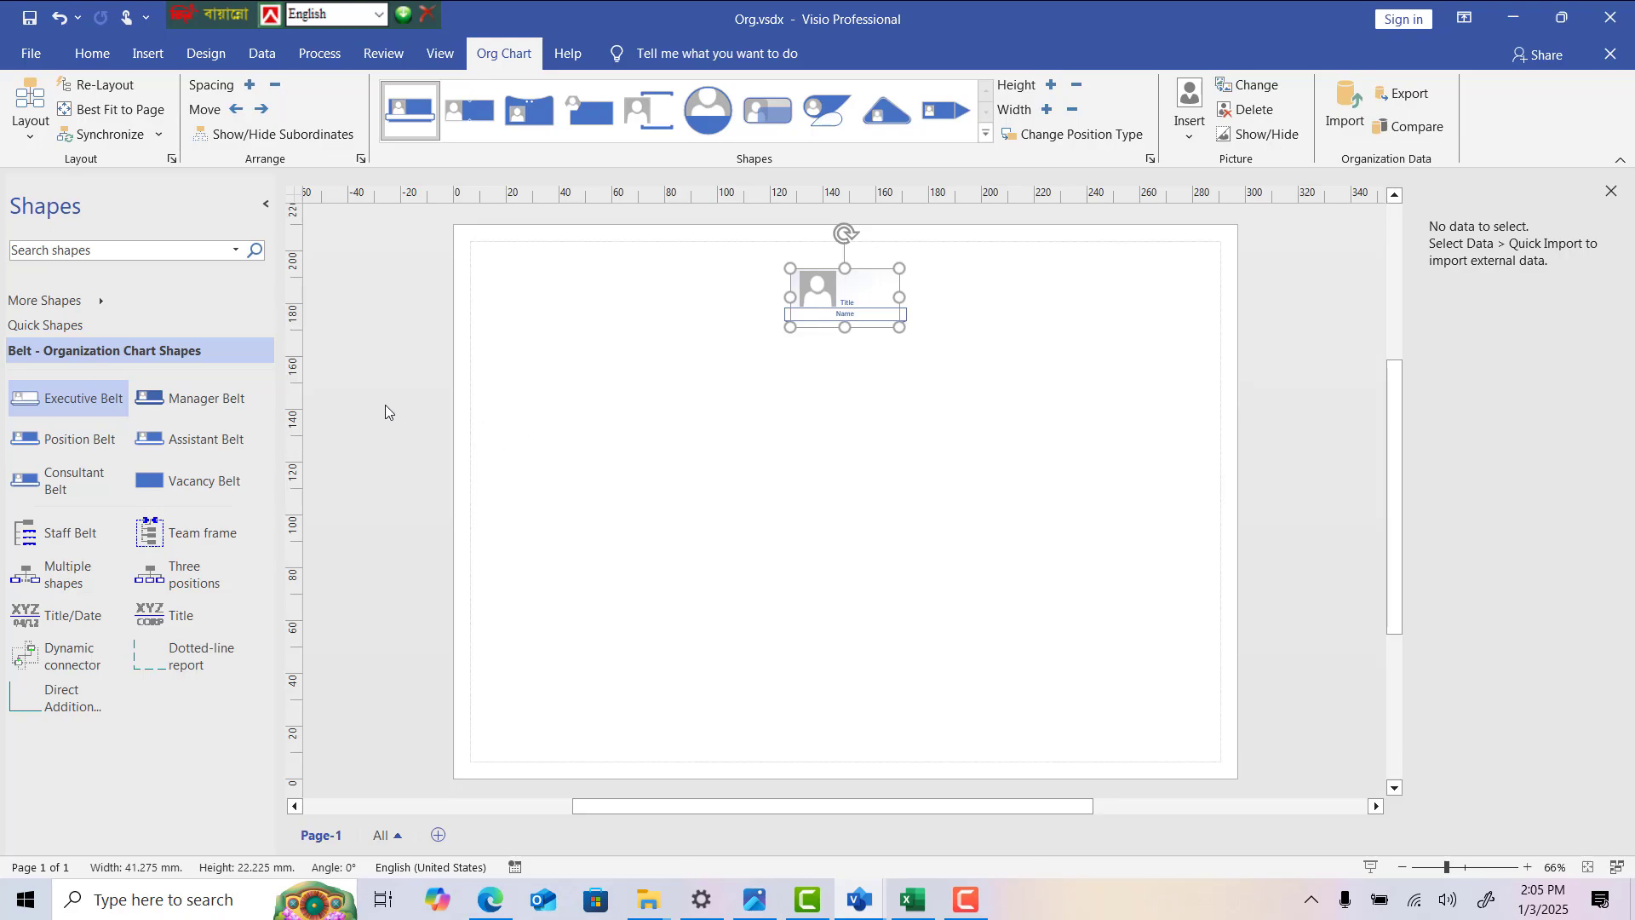
pyautogui.moveTo(217, 402); pyautogui.dragTo(839, 303)
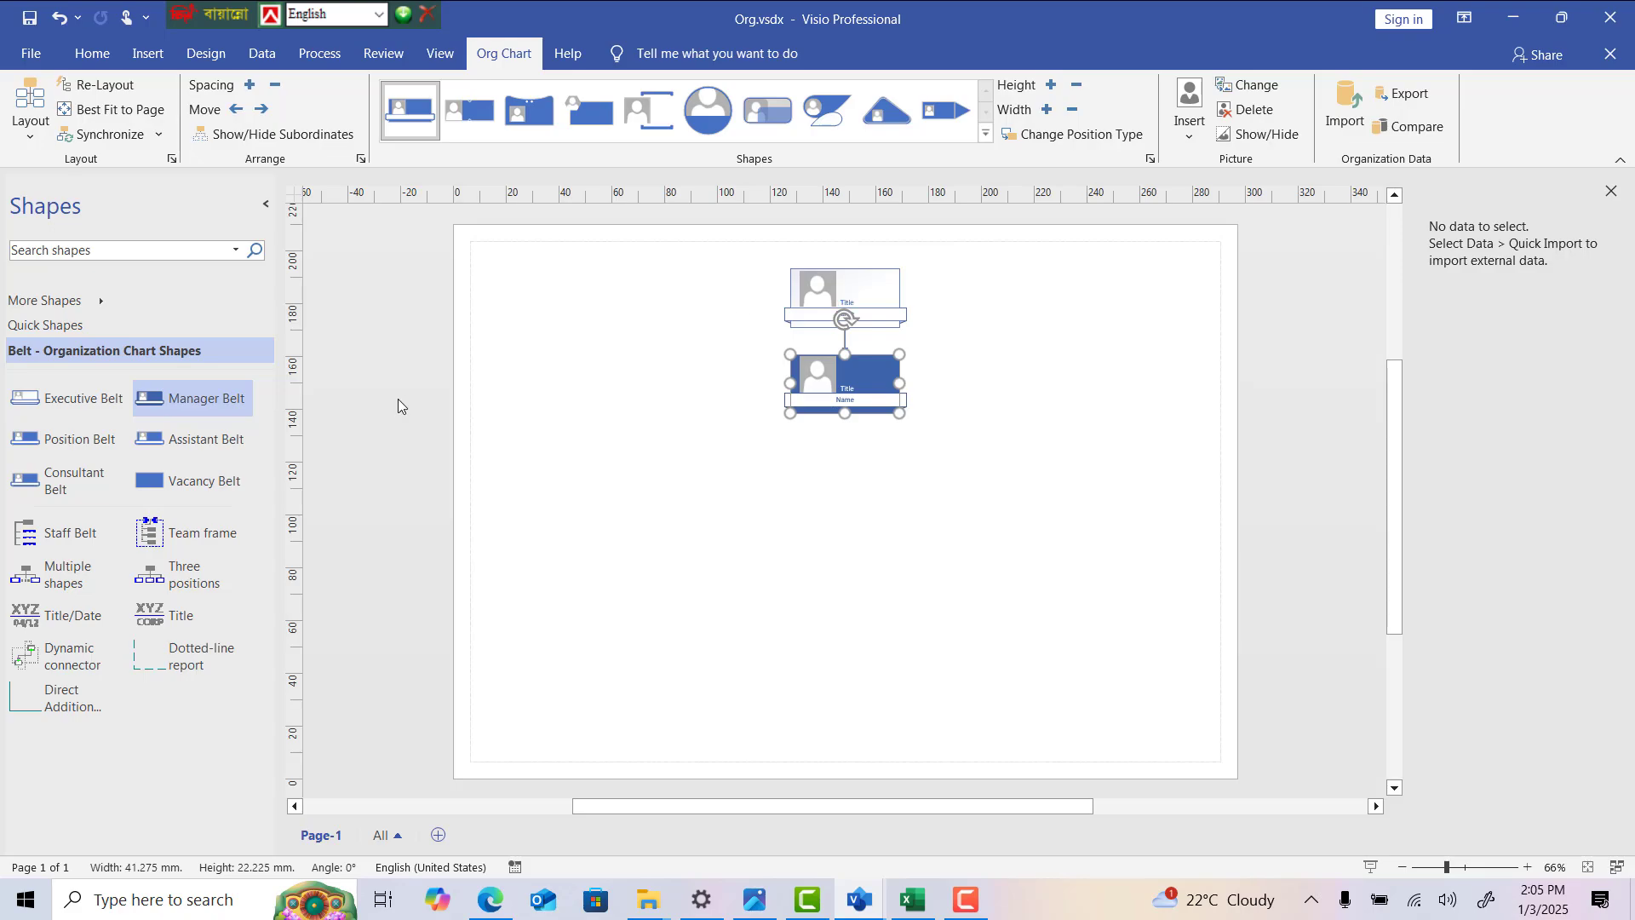
pyautogui.moveTo(206, 408); pyautogui.dragTo(821, 319)
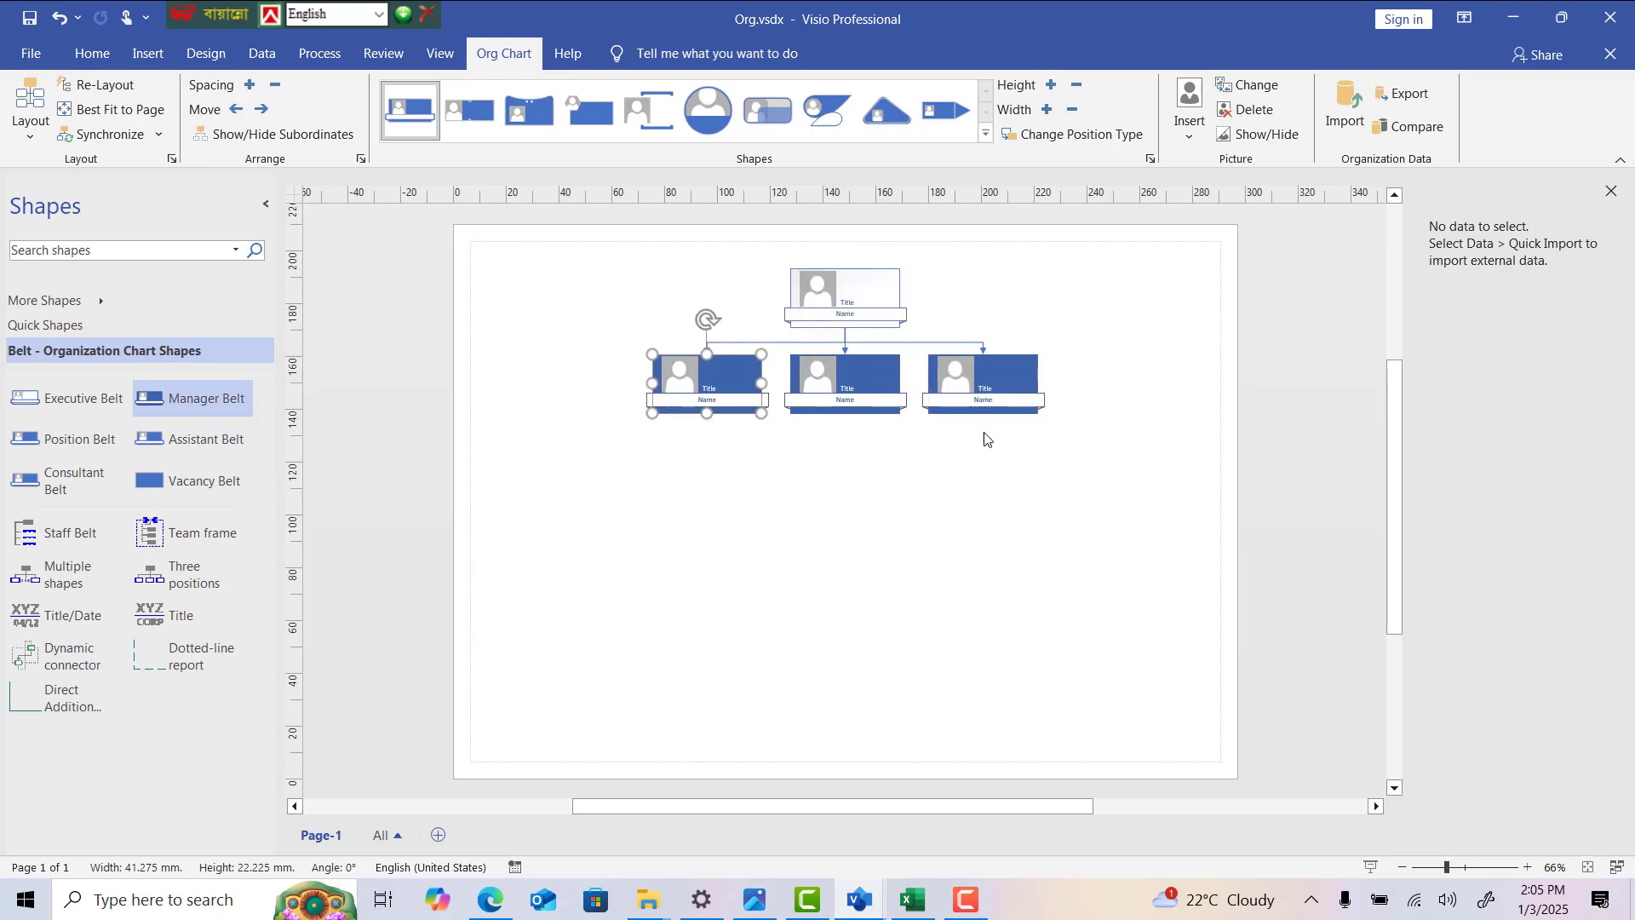
pyautogui.click(1080, 452)
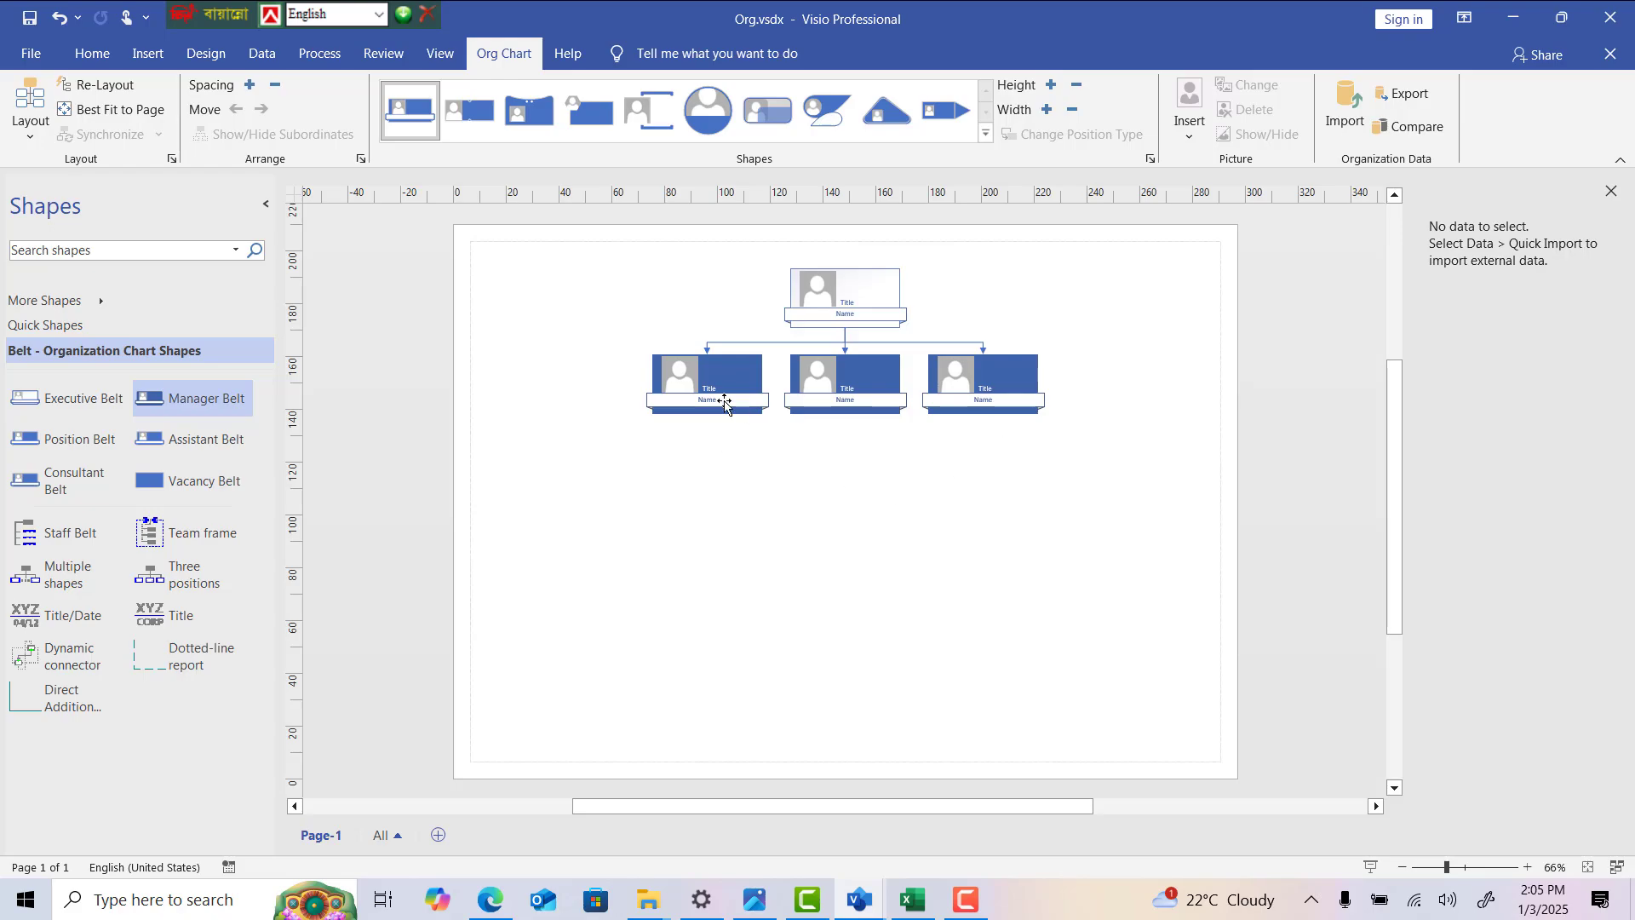
# - Add two Position Belt shapes under the left manager and one under each of the middle and right managers
pyautogui.moveTo(68, 438); pyautogui.dragTo(716, 387)
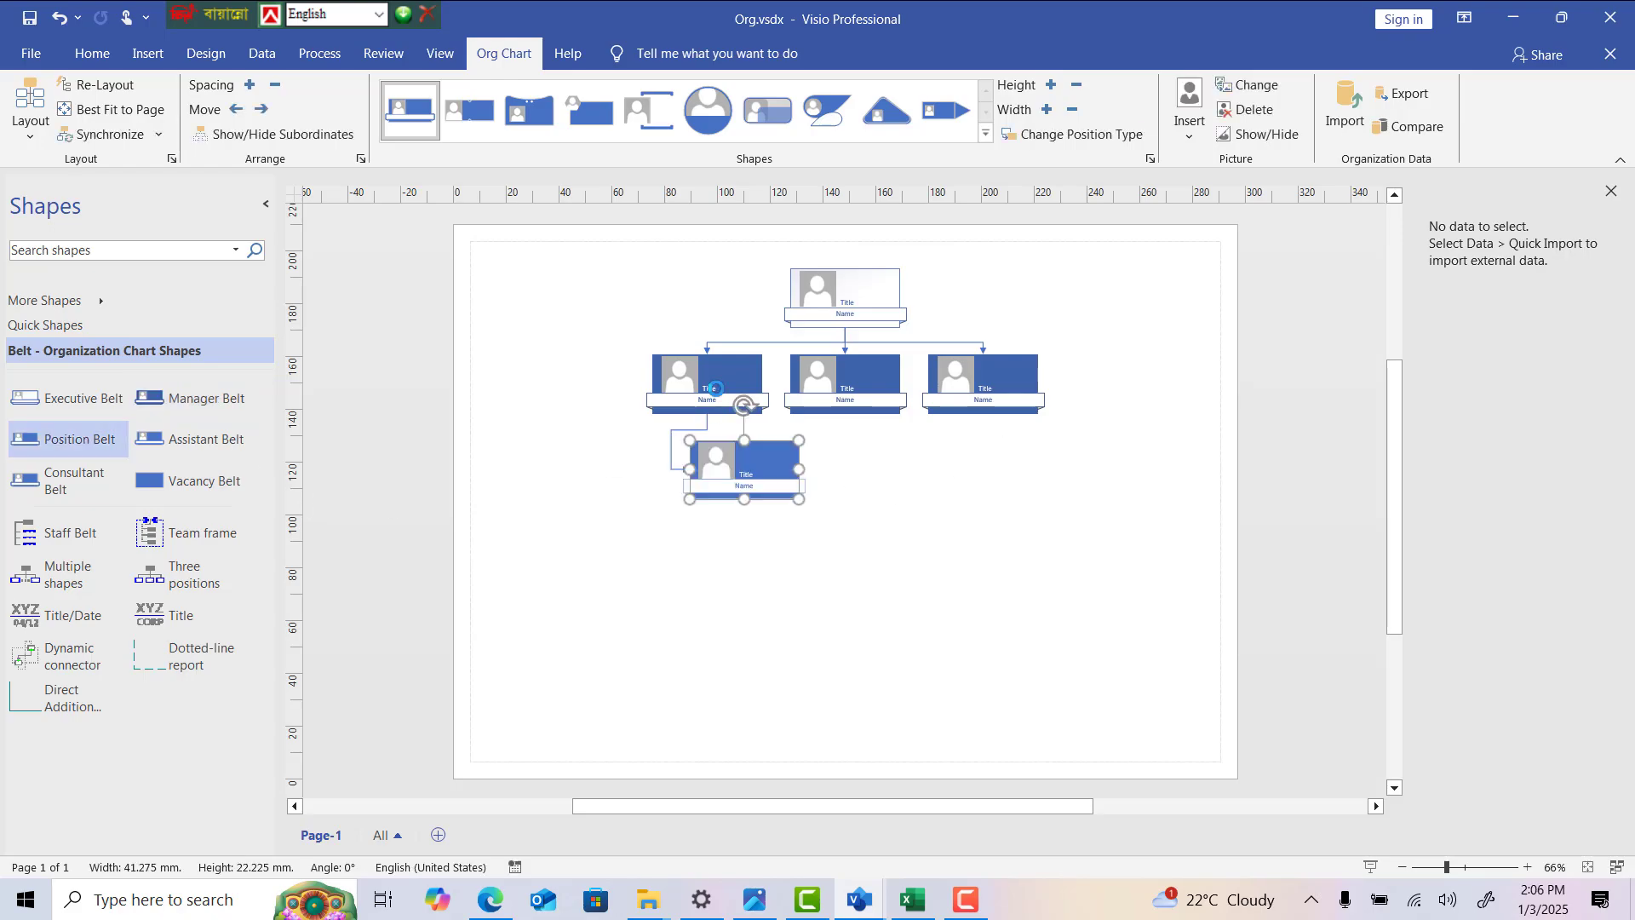
pyautogui.moveTo(73, 440); pyautogui.dragTo(755, 470)
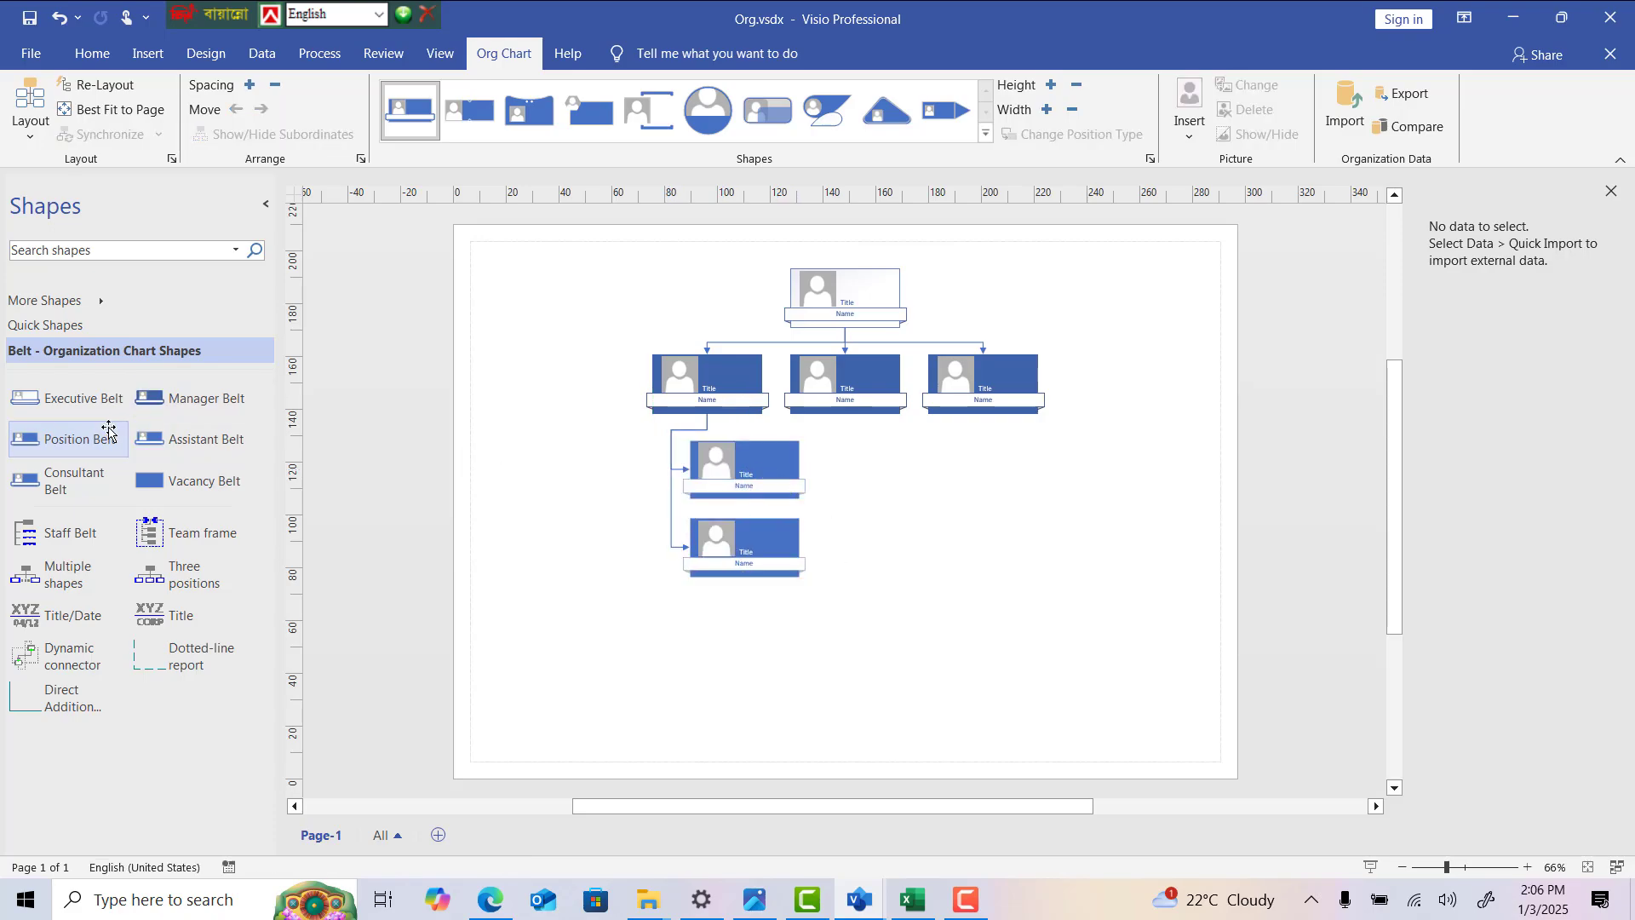
pyautogui.moveTo(102, 436); pyautogui.dragTo(843, 401)
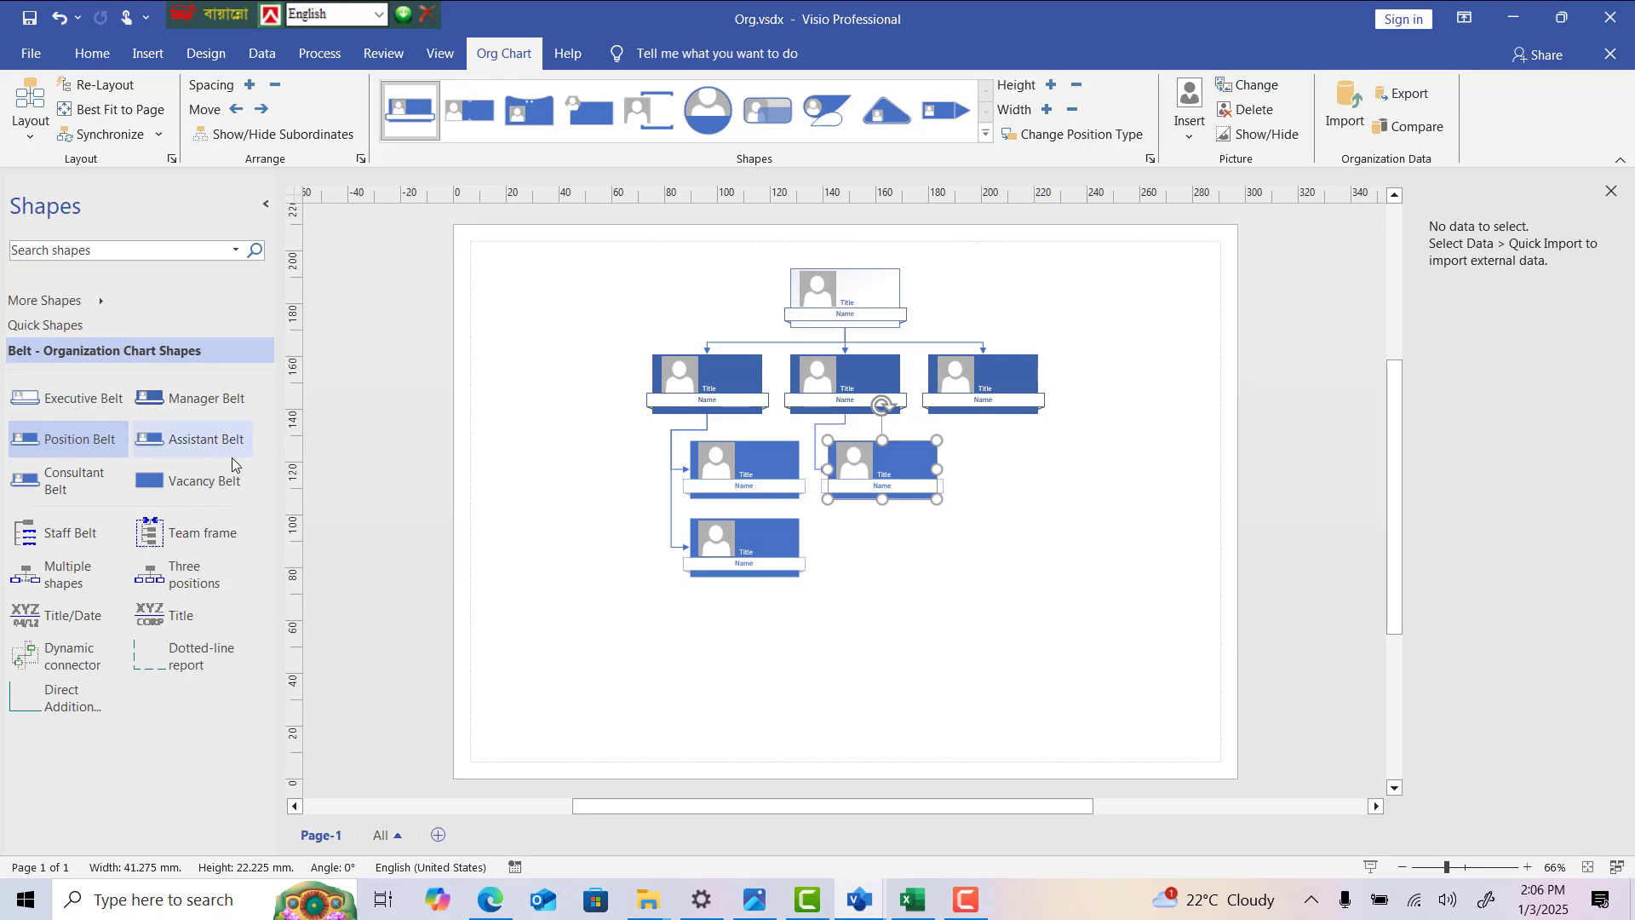
pyautogui.moveTo(69, 439); pyautogui.dragTo(994, 396)
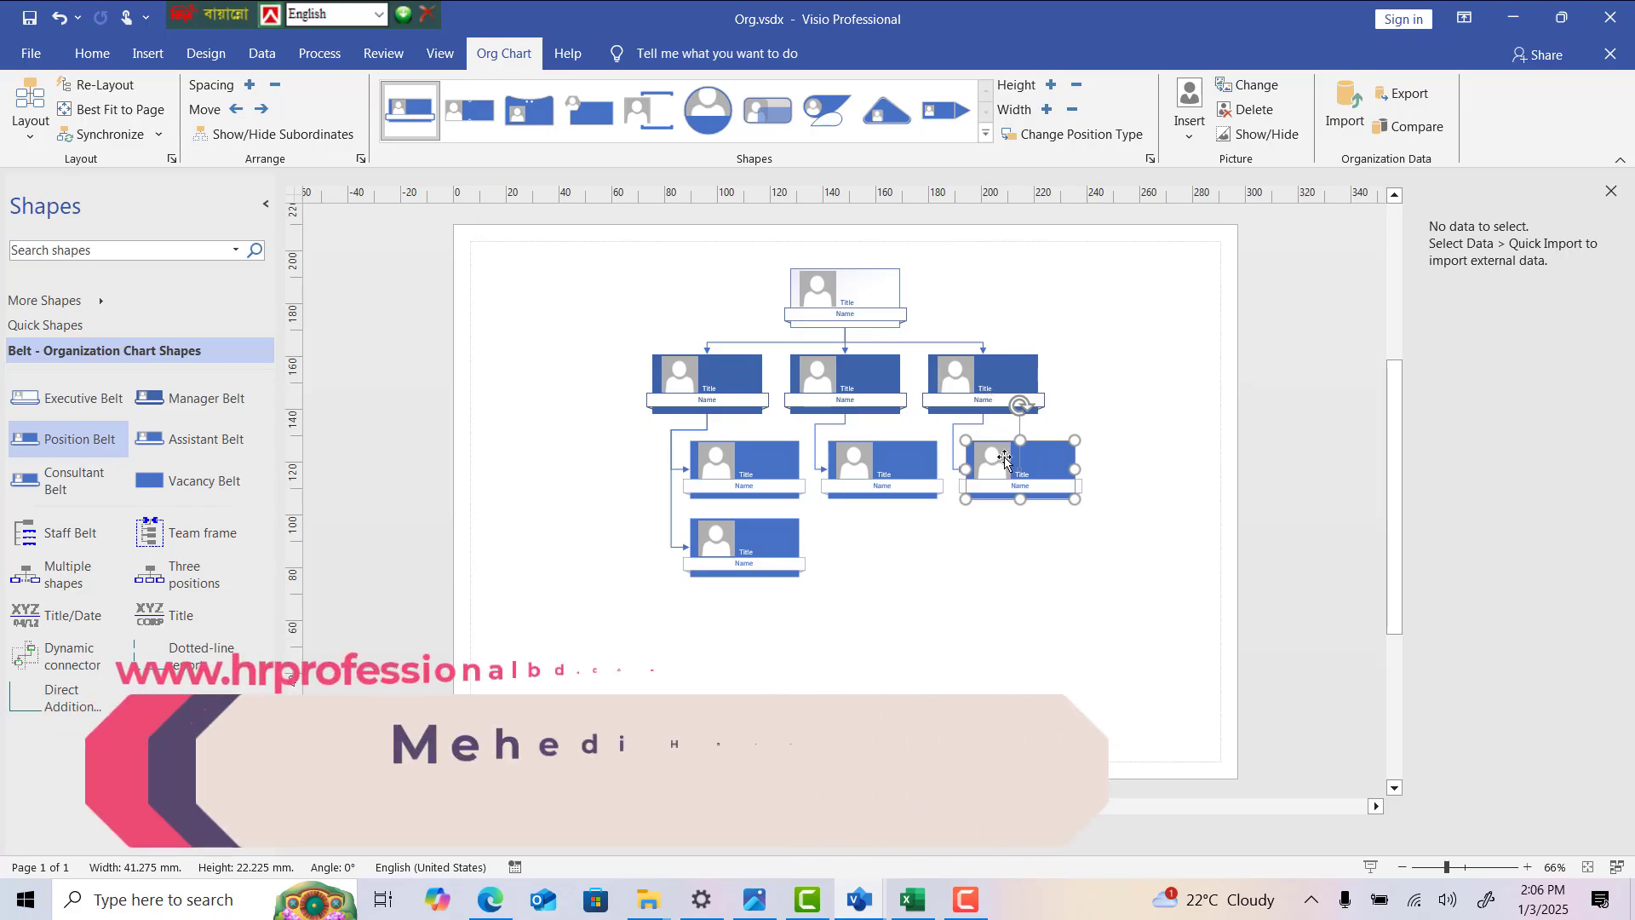
pyautogui.click(1013, 531)
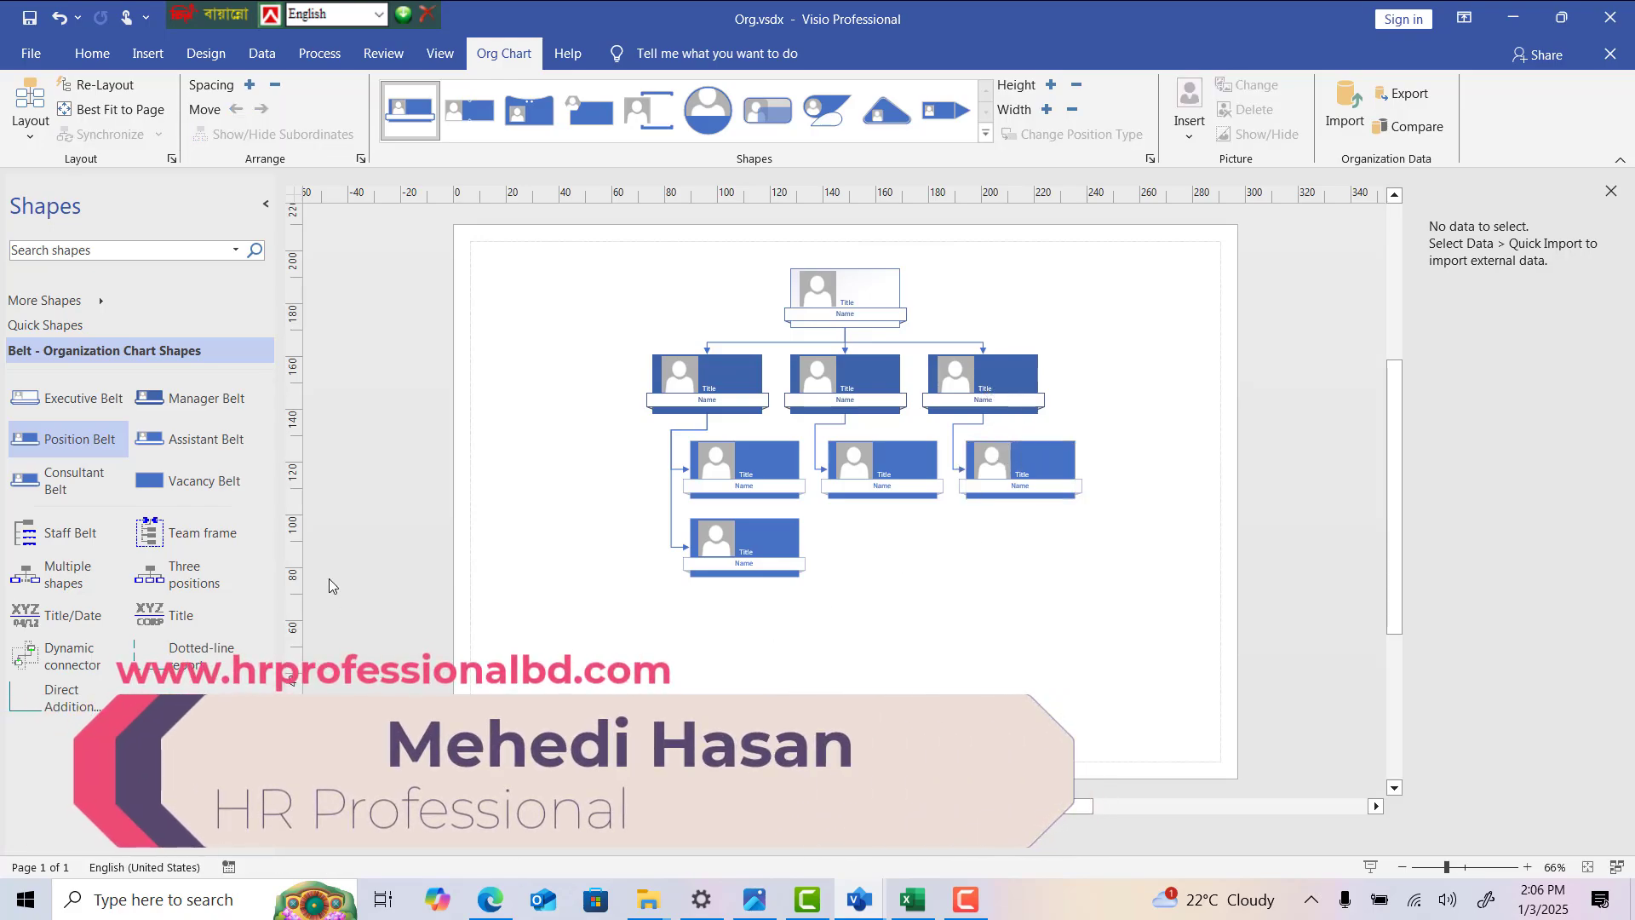
# - Add an Assistant Belt shape under the lower left position and one under each of the middle and right positions
pyautogui.moveTo(209, 443); pyautogui.dragTo(748, 569)
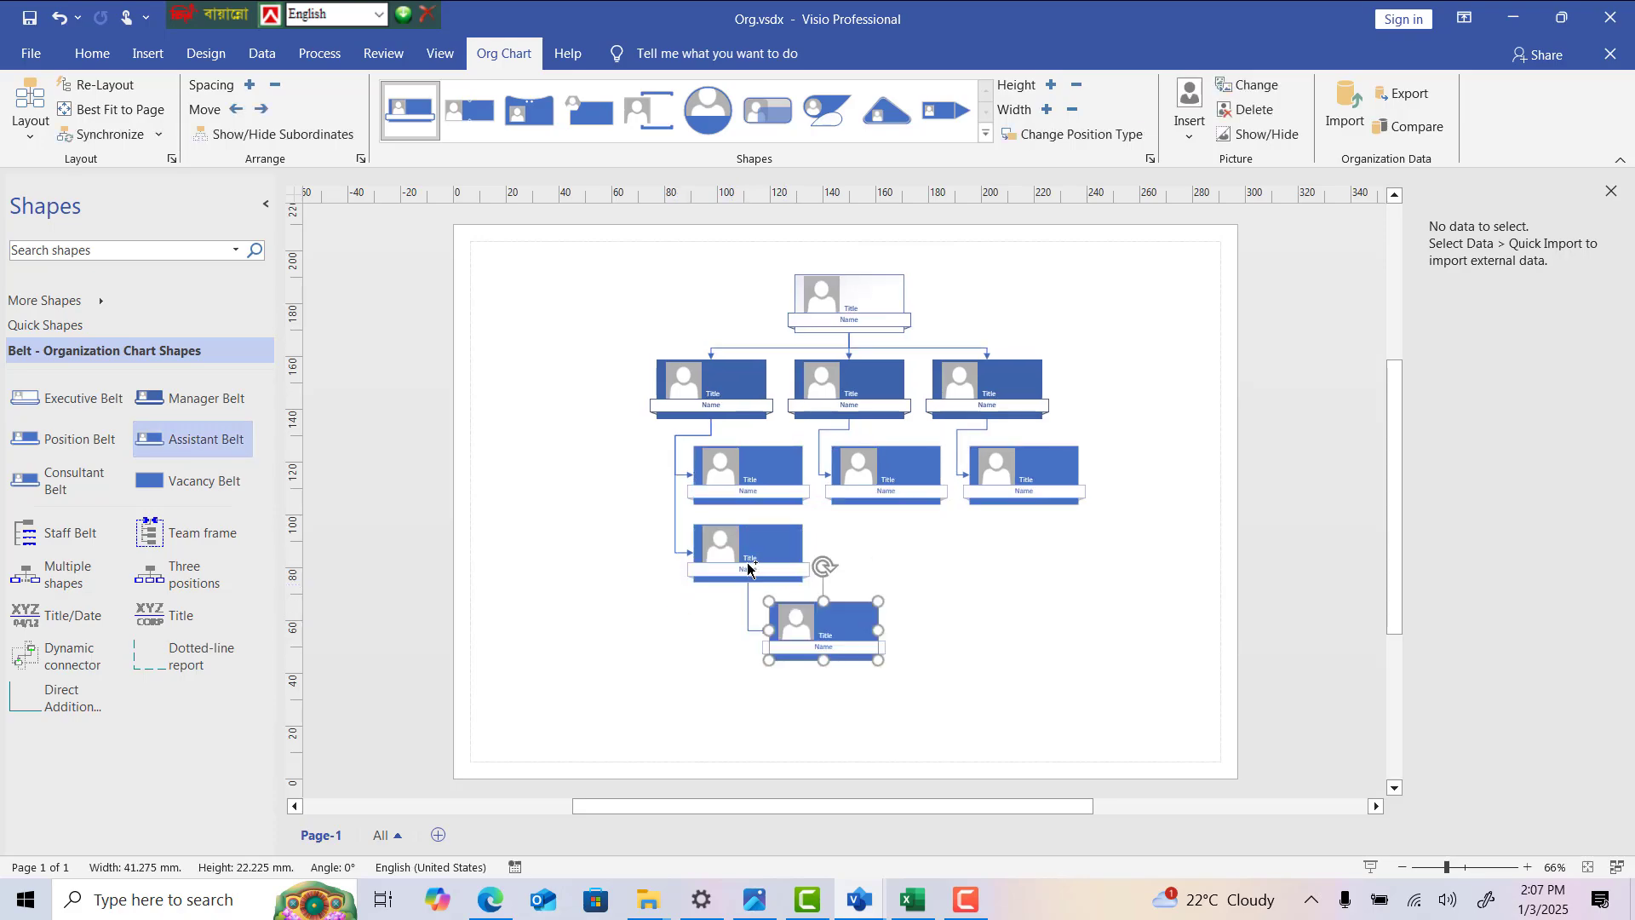
pyautogui.moveTo(194, 439); pyautogui.dragTo(894, 482)
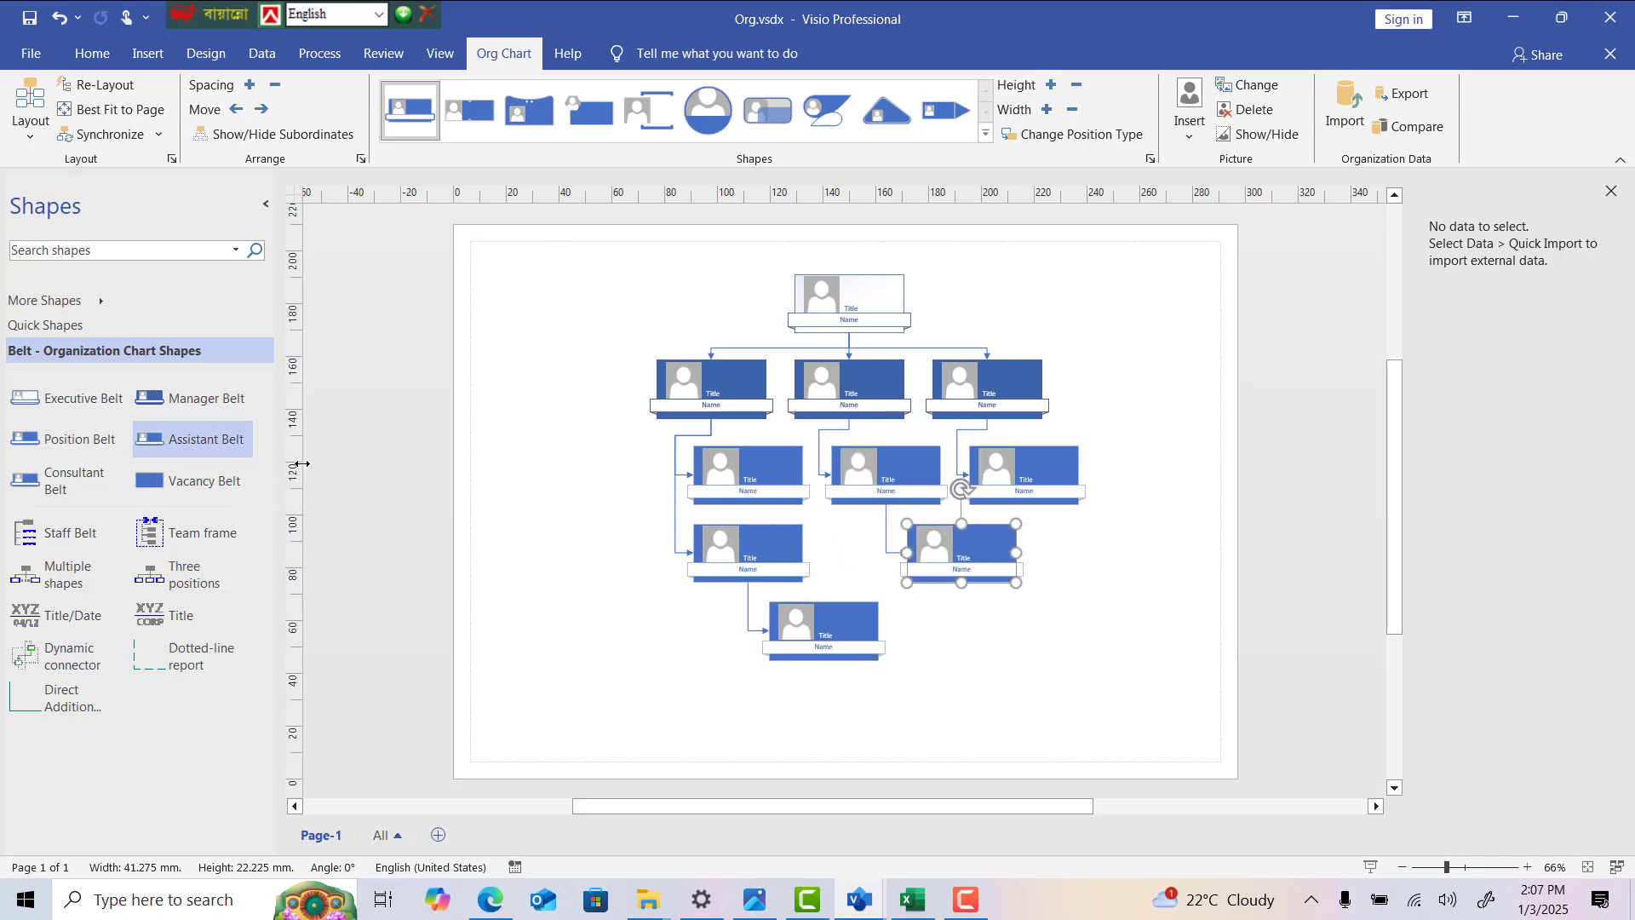
pyautogui.moveTo(194, 438); pyautogui.dragTo(1061, 492)
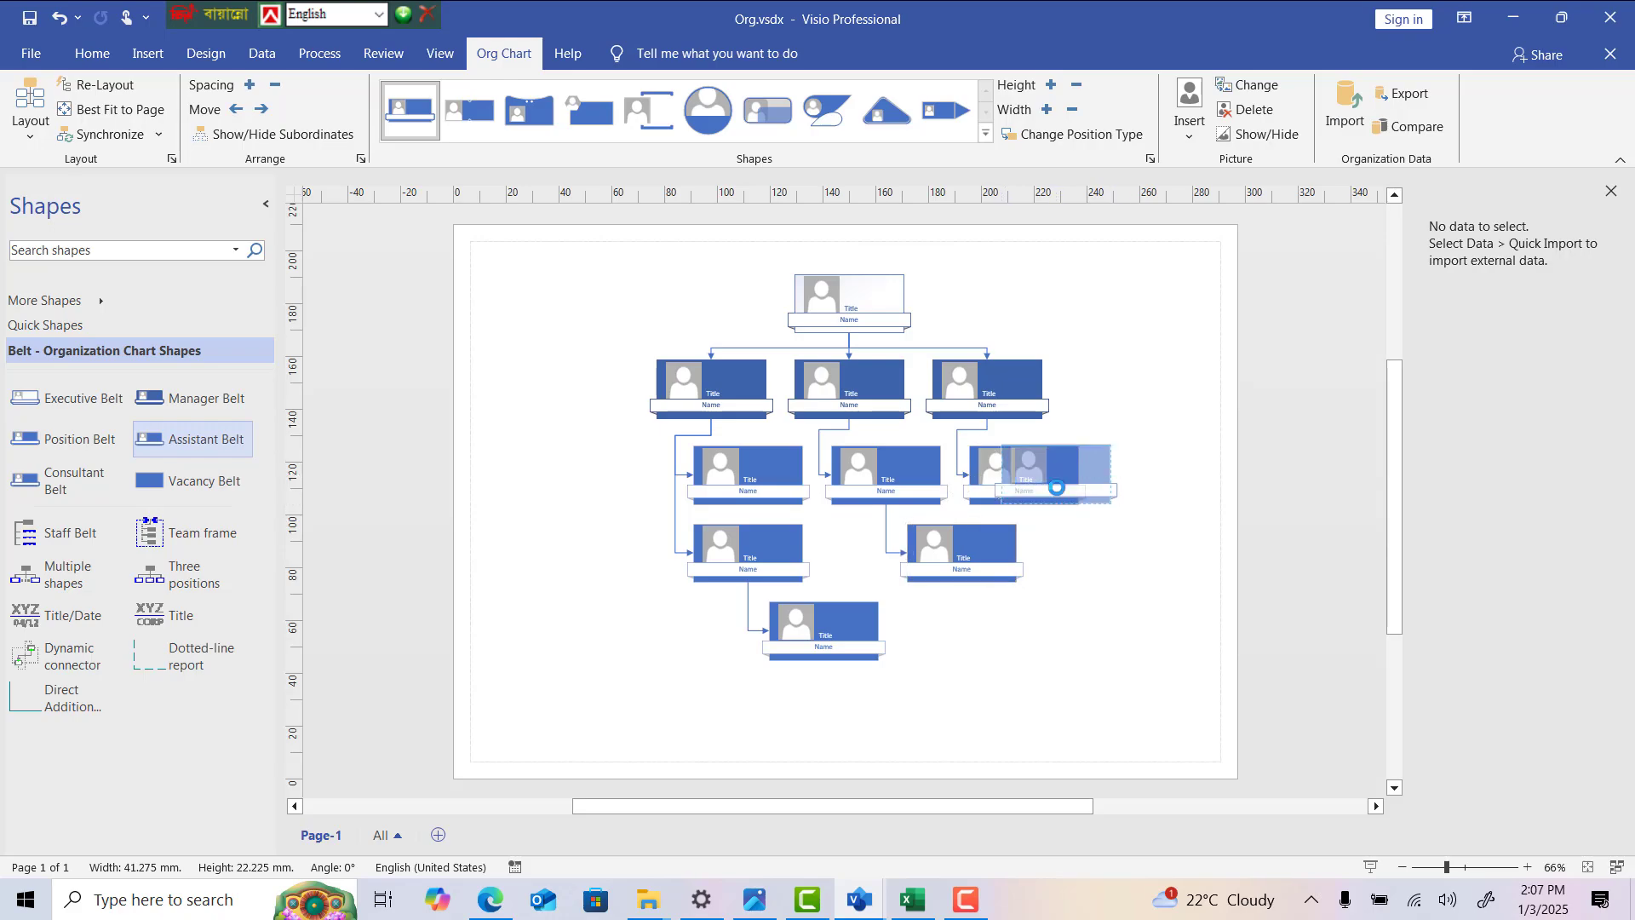
pyautogui.click(1073, 739)
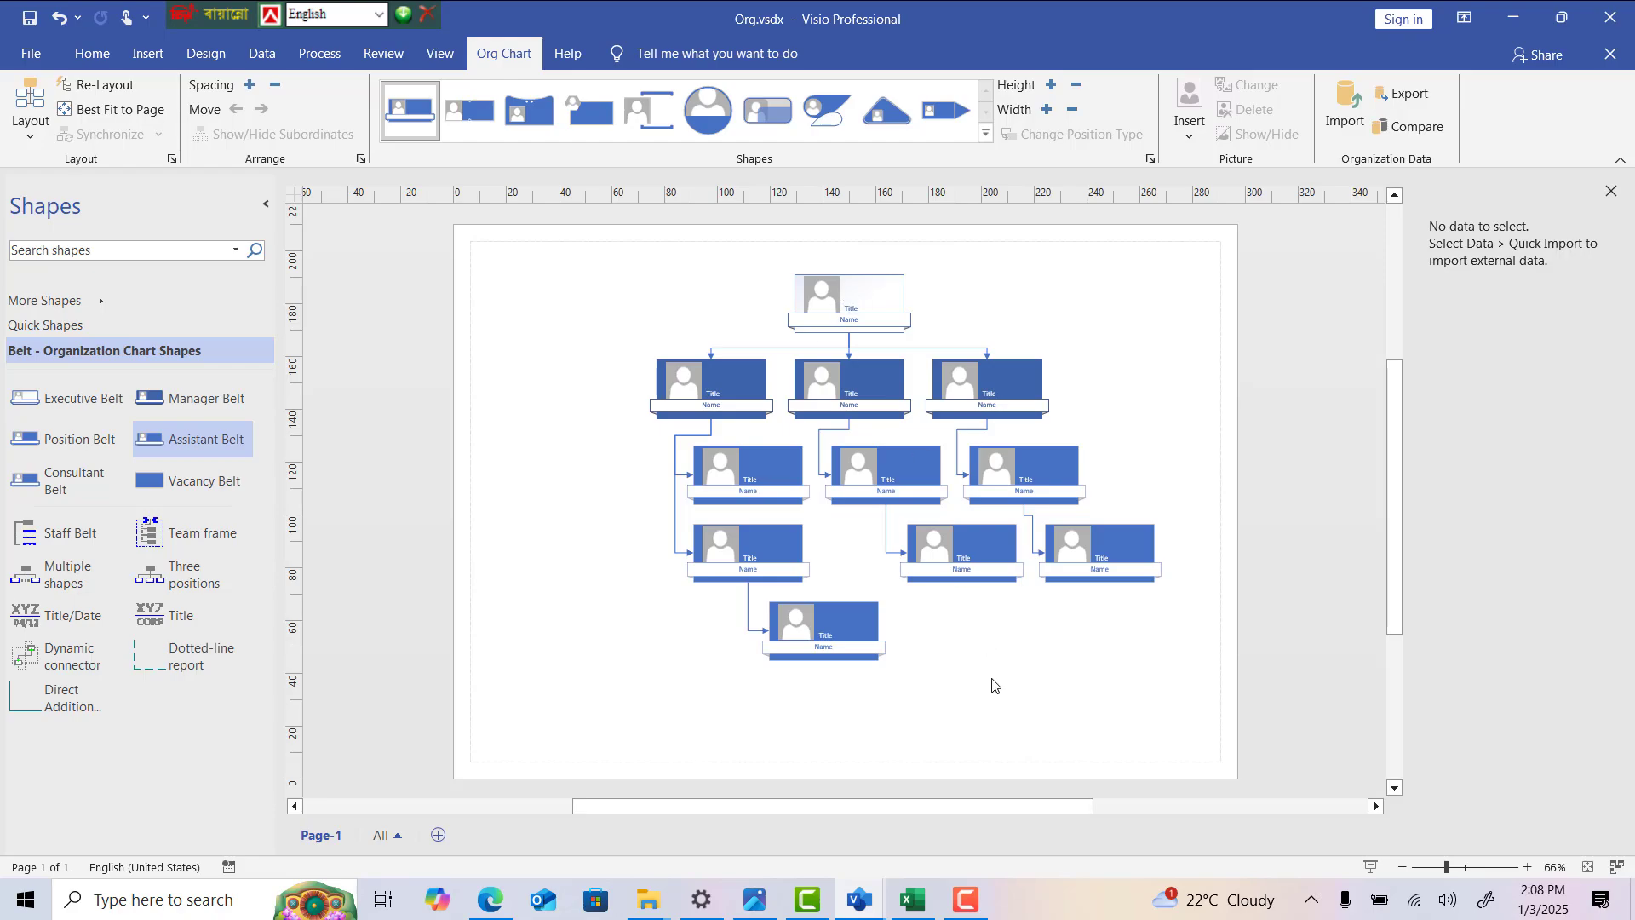
# - Try the Coin shape style on the whole organization chart and restore the Belt style
pyautogui.click(962, 300)
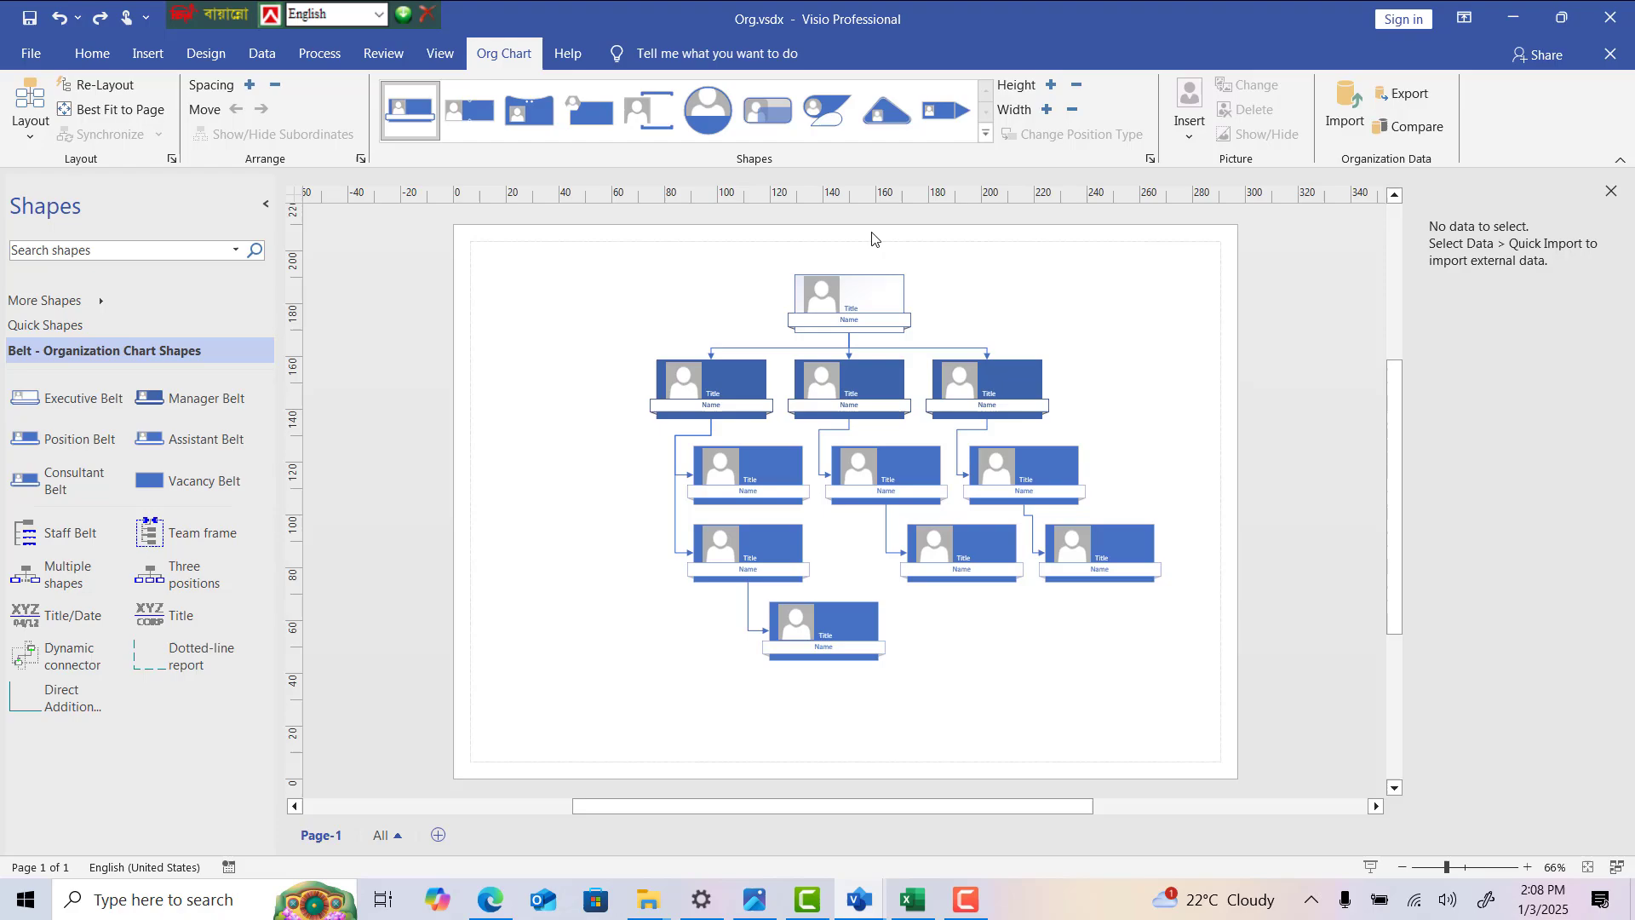
pyautogui.click(713, 117)
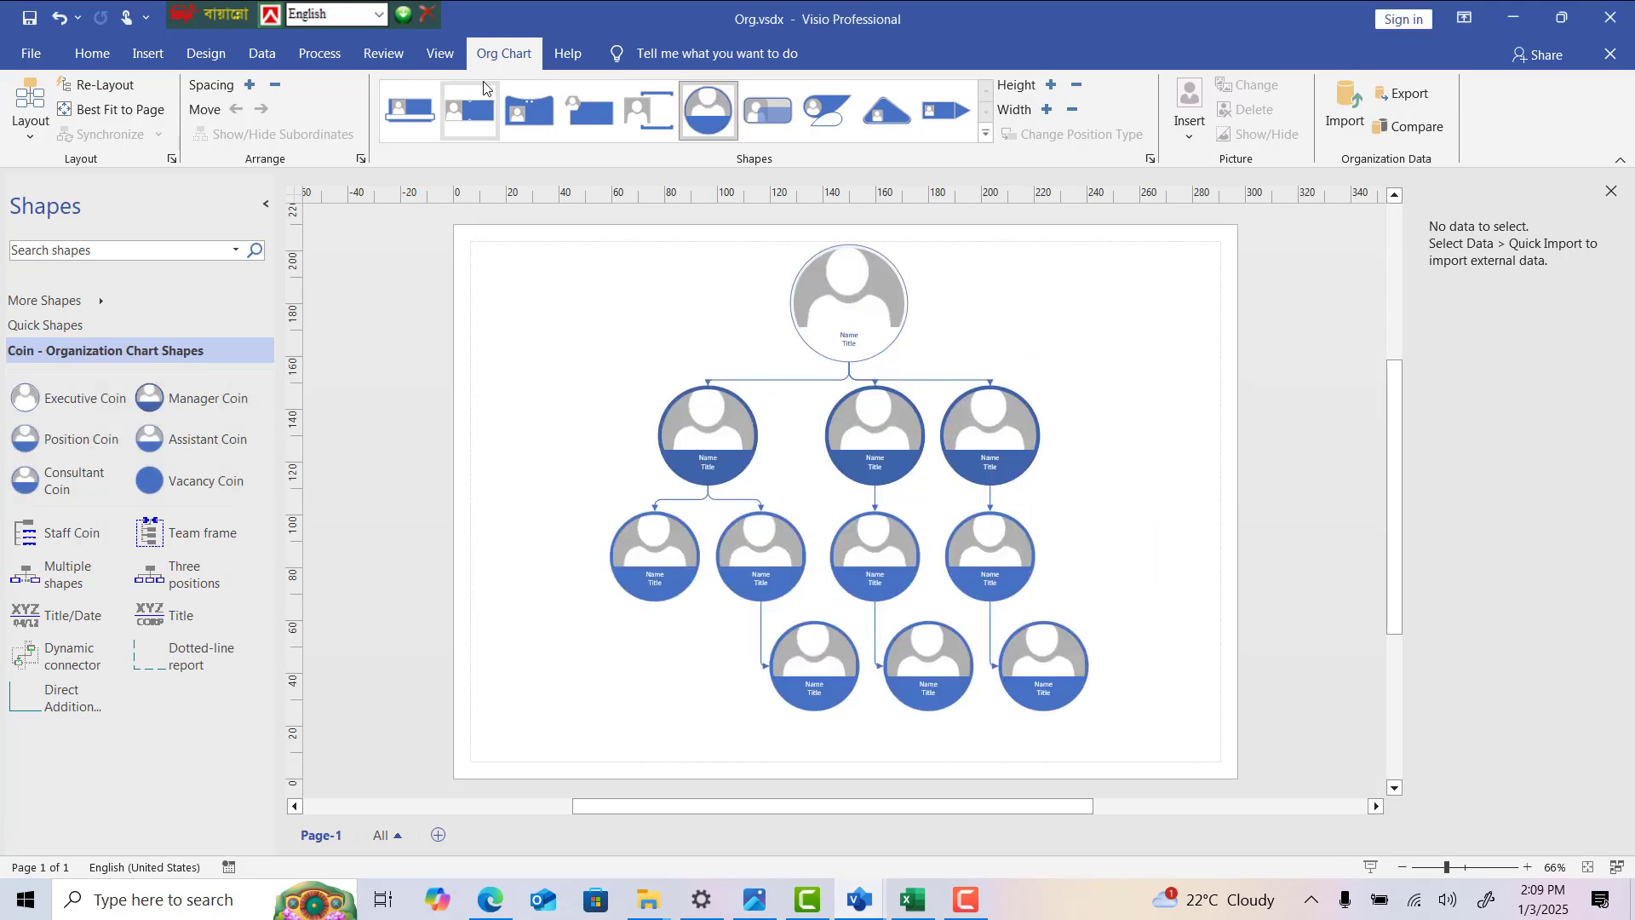
pyautogui.click(416, 112)
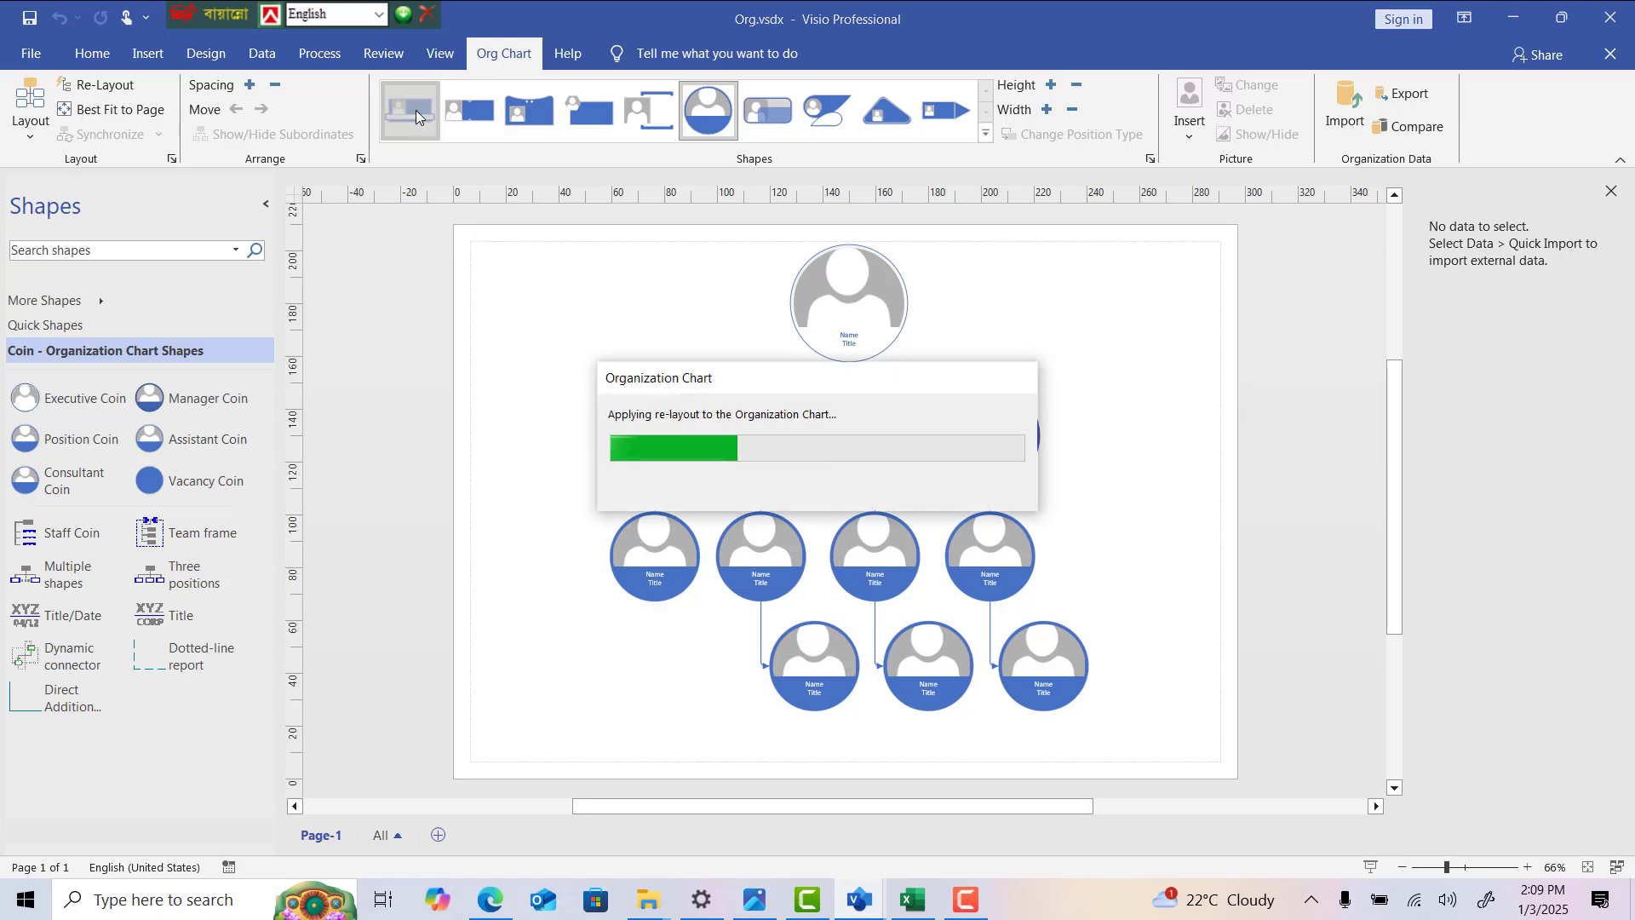
# - Apply the multicolour theme with green, magenta, blue and orange shapes and add the World background to the page
pyautogui.click(206, 49)
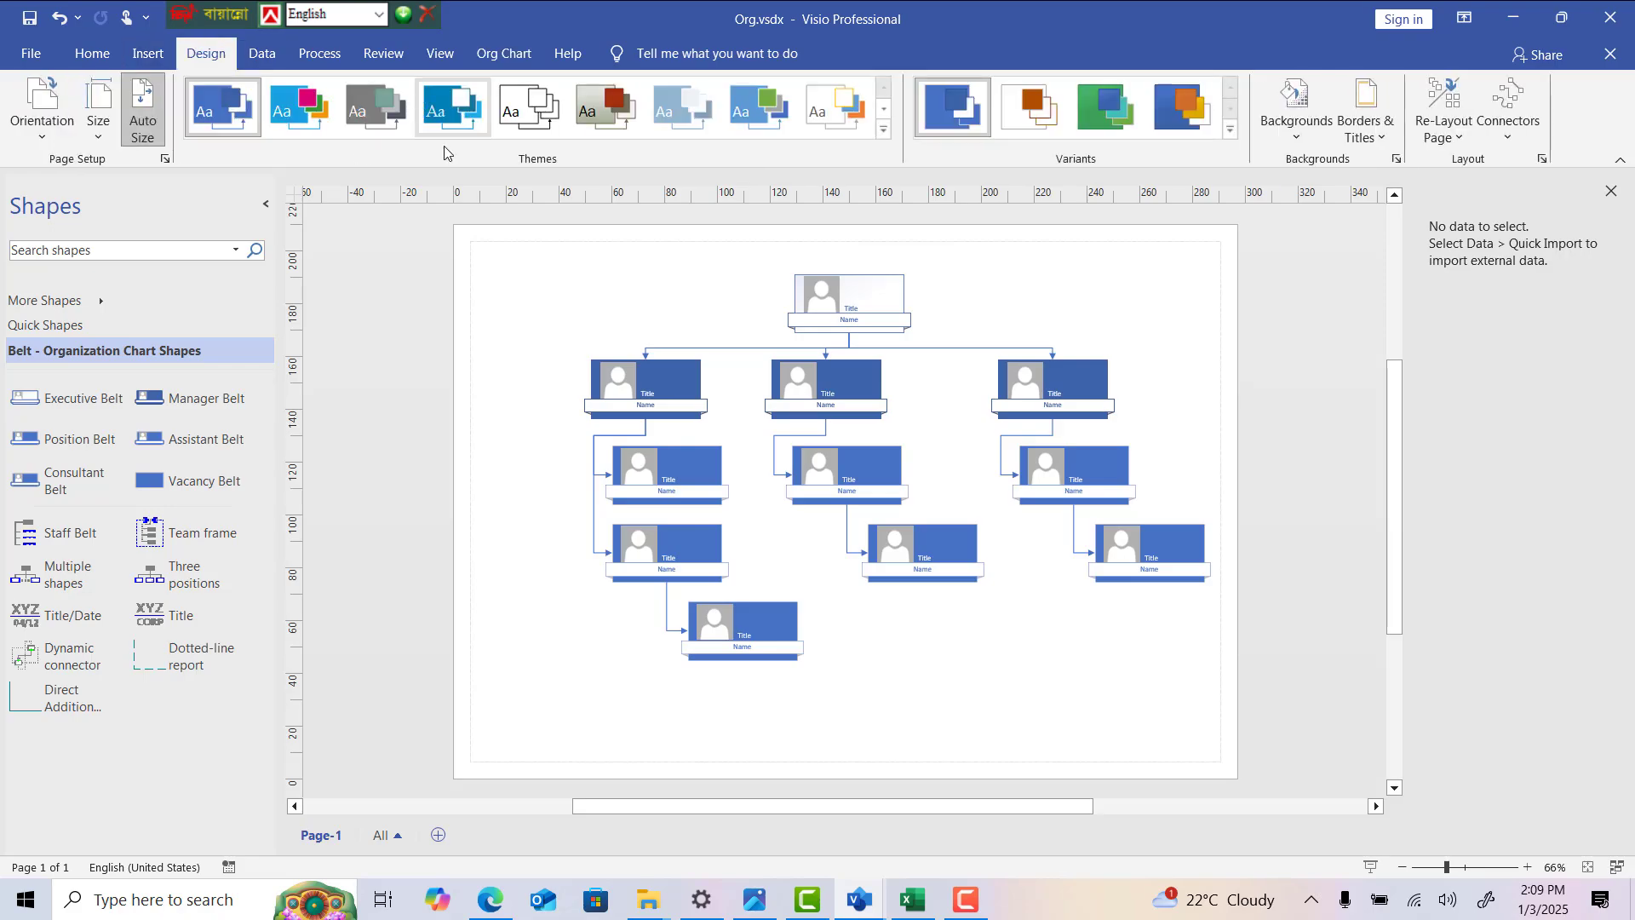
pyautogui.click(309, 120)
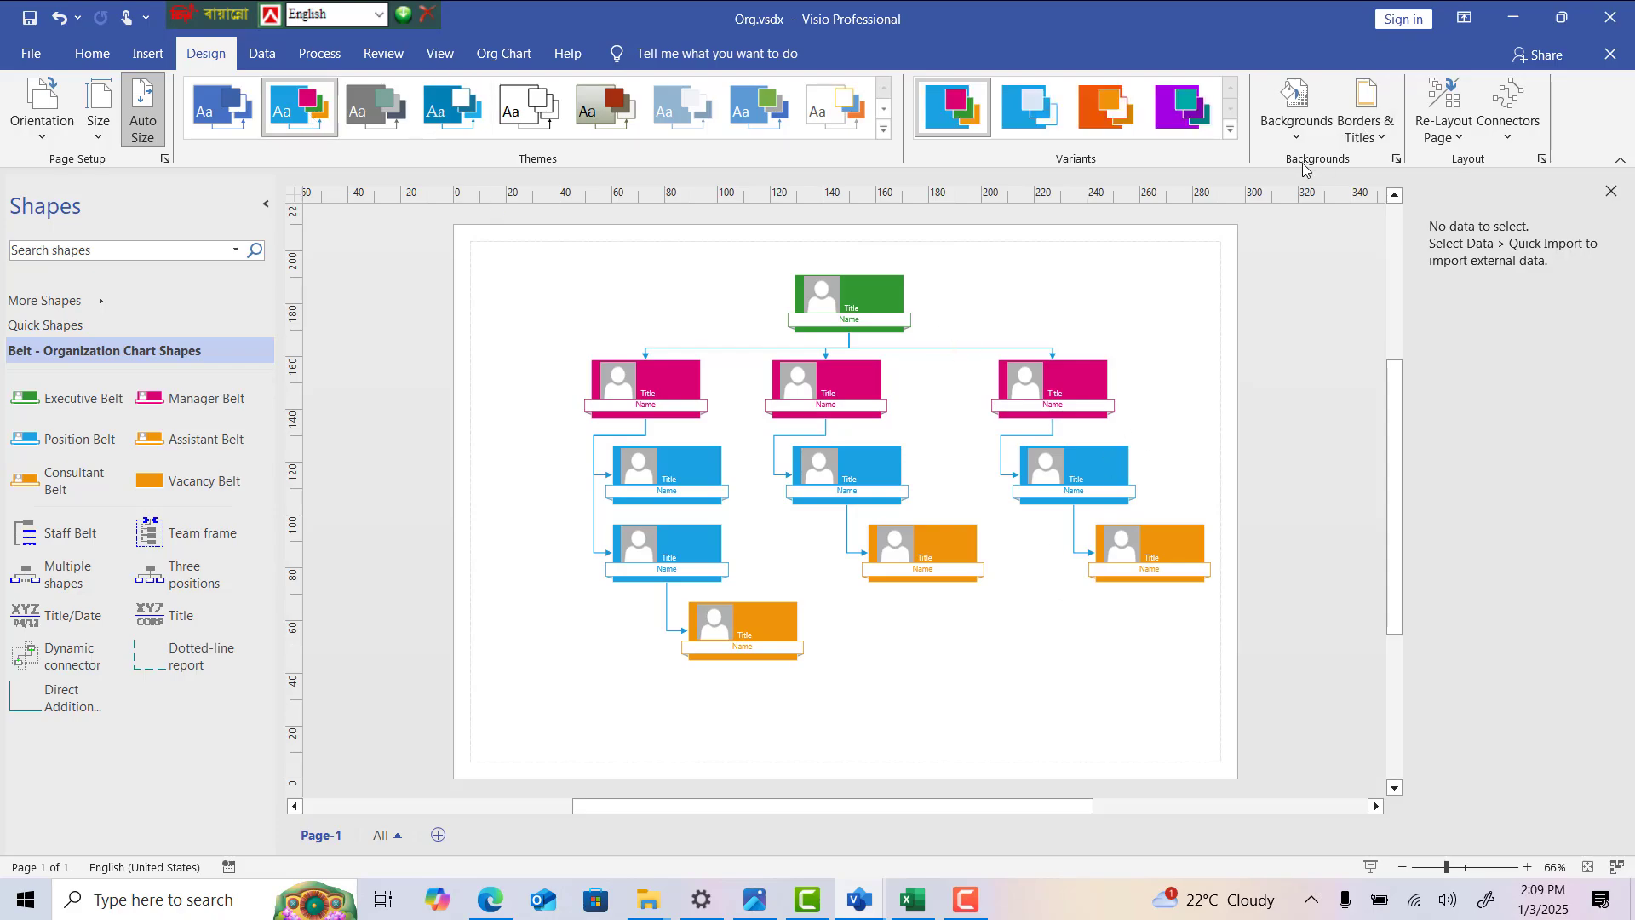
pyautogui.click(1296, 137)
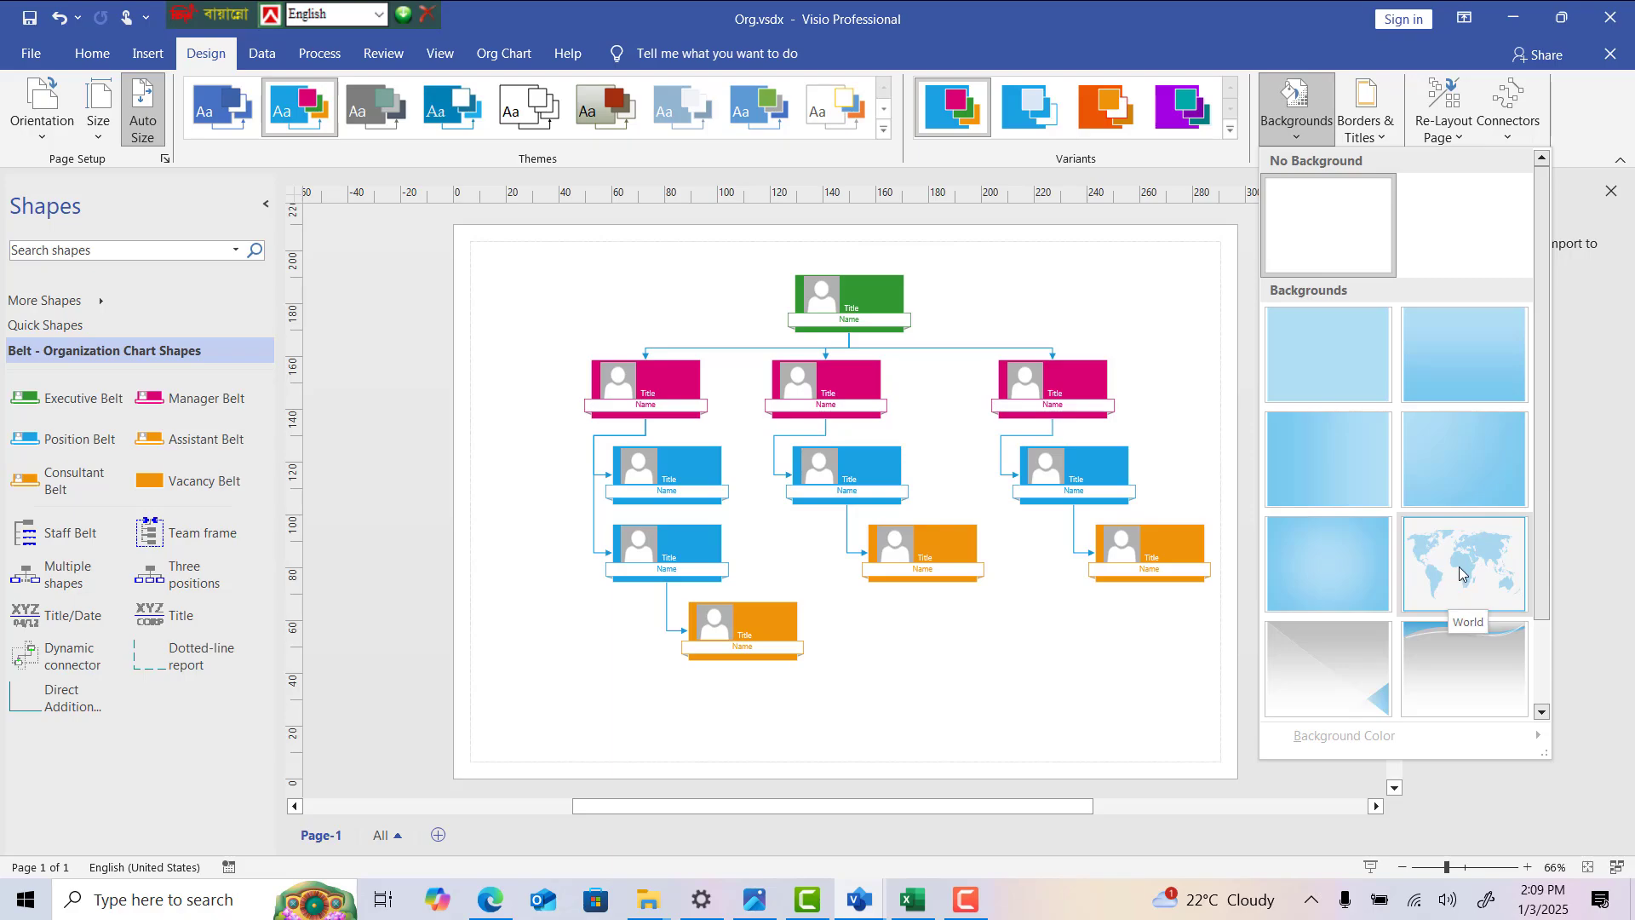
pyautogui.click(1460, 574)
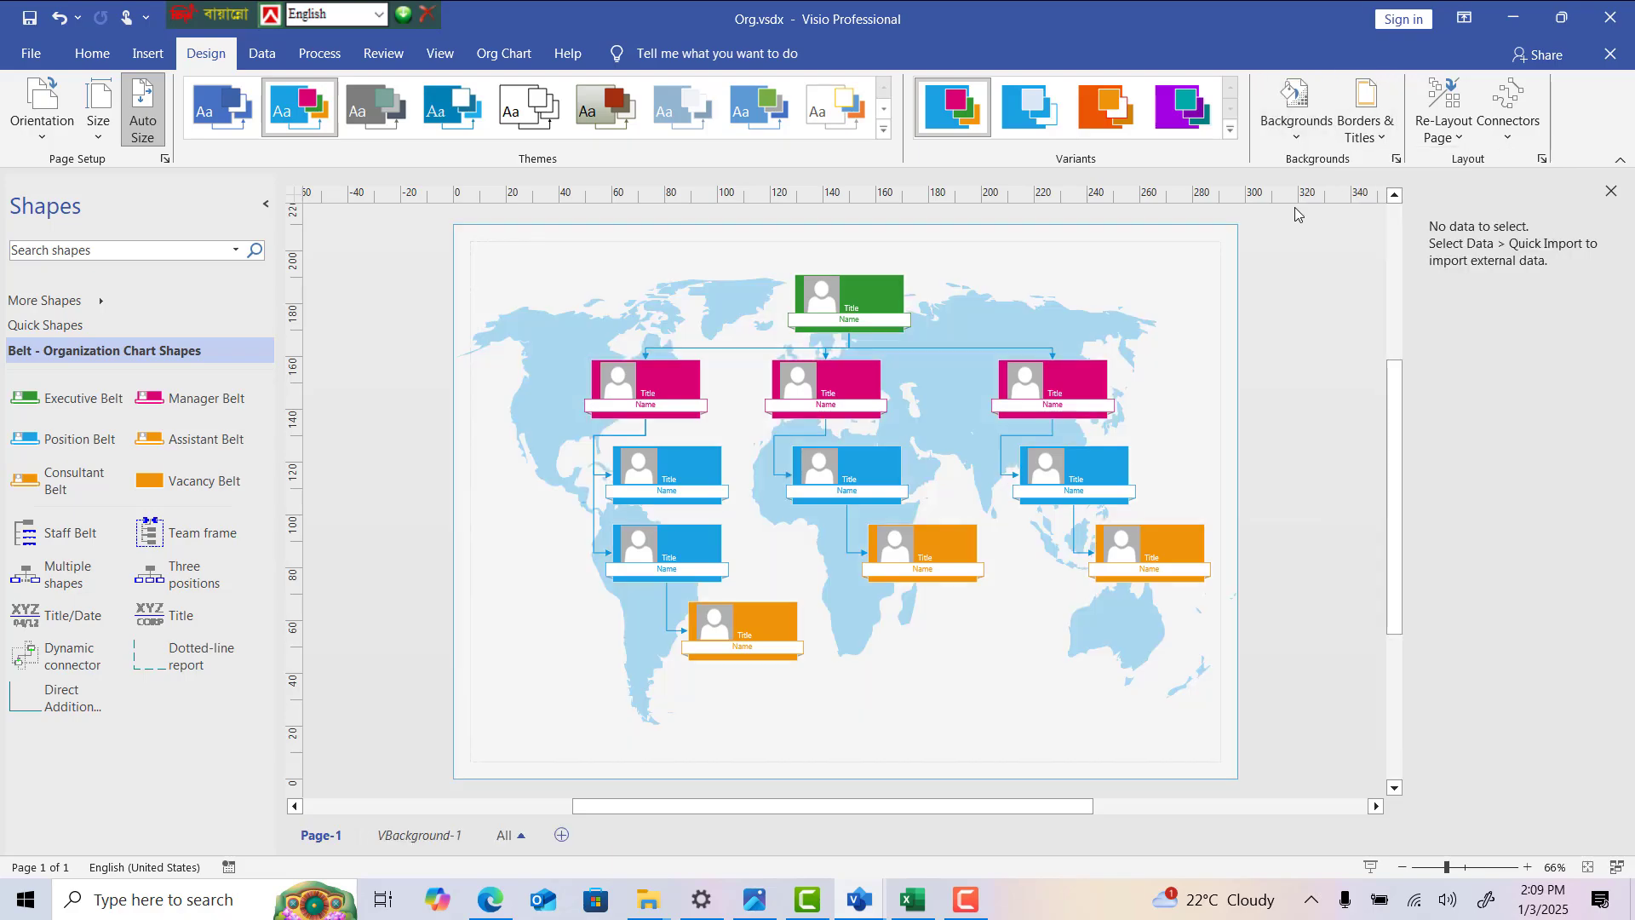
# - Browse the available border and title designs for the organization chart page
pyautogui.click(1347, 128)
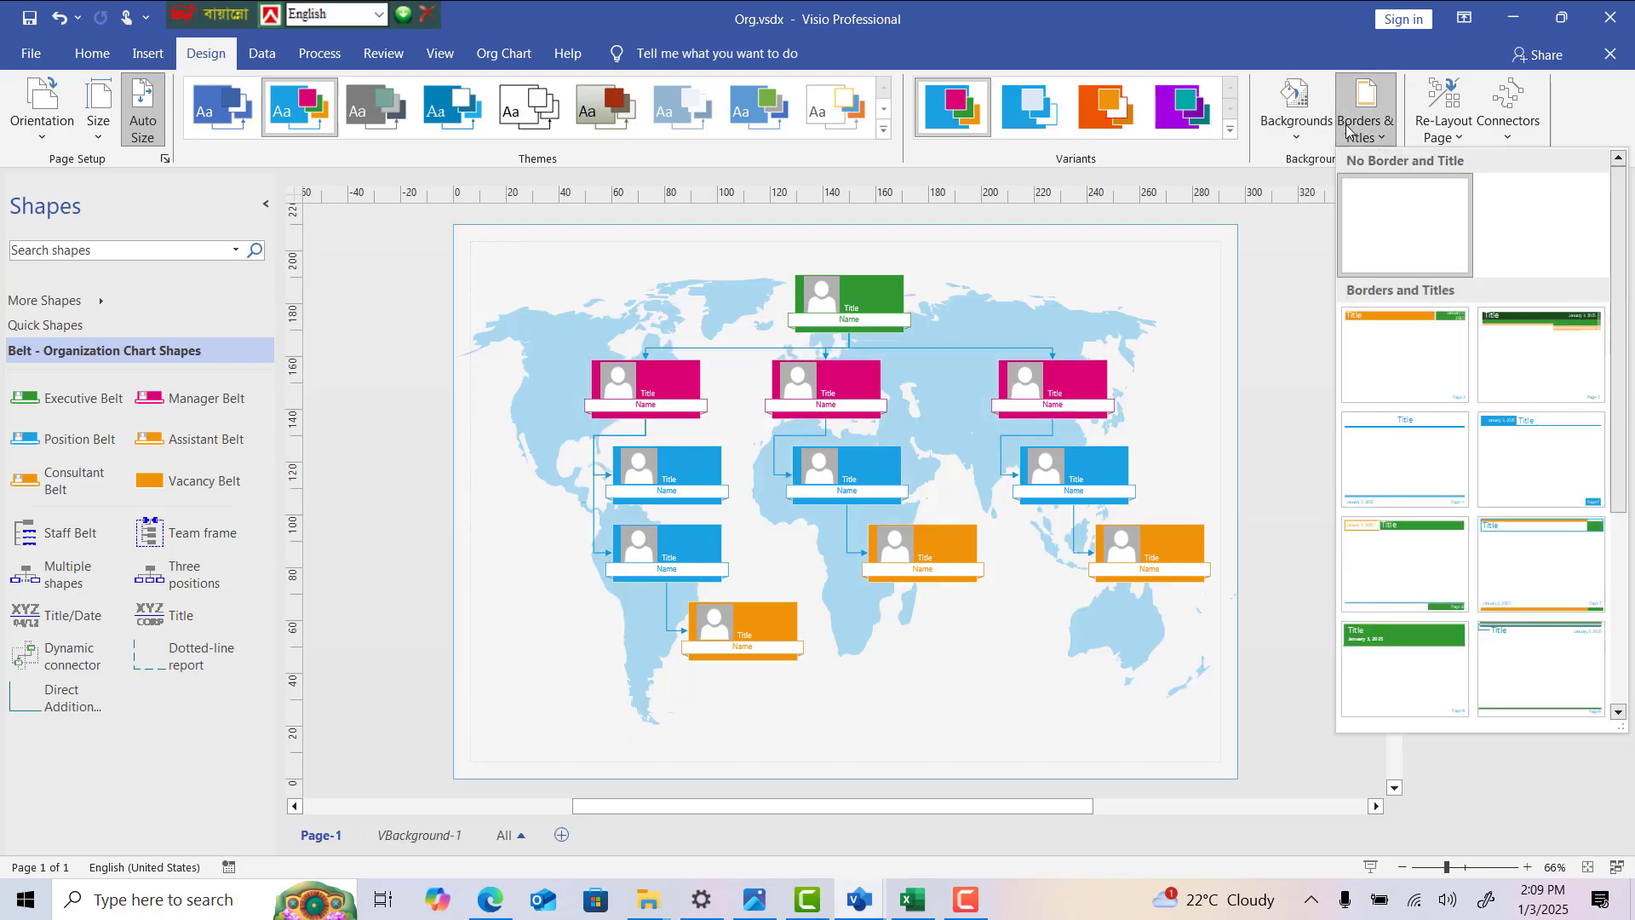
pyautogui.scroll(-2, 1442, 426)
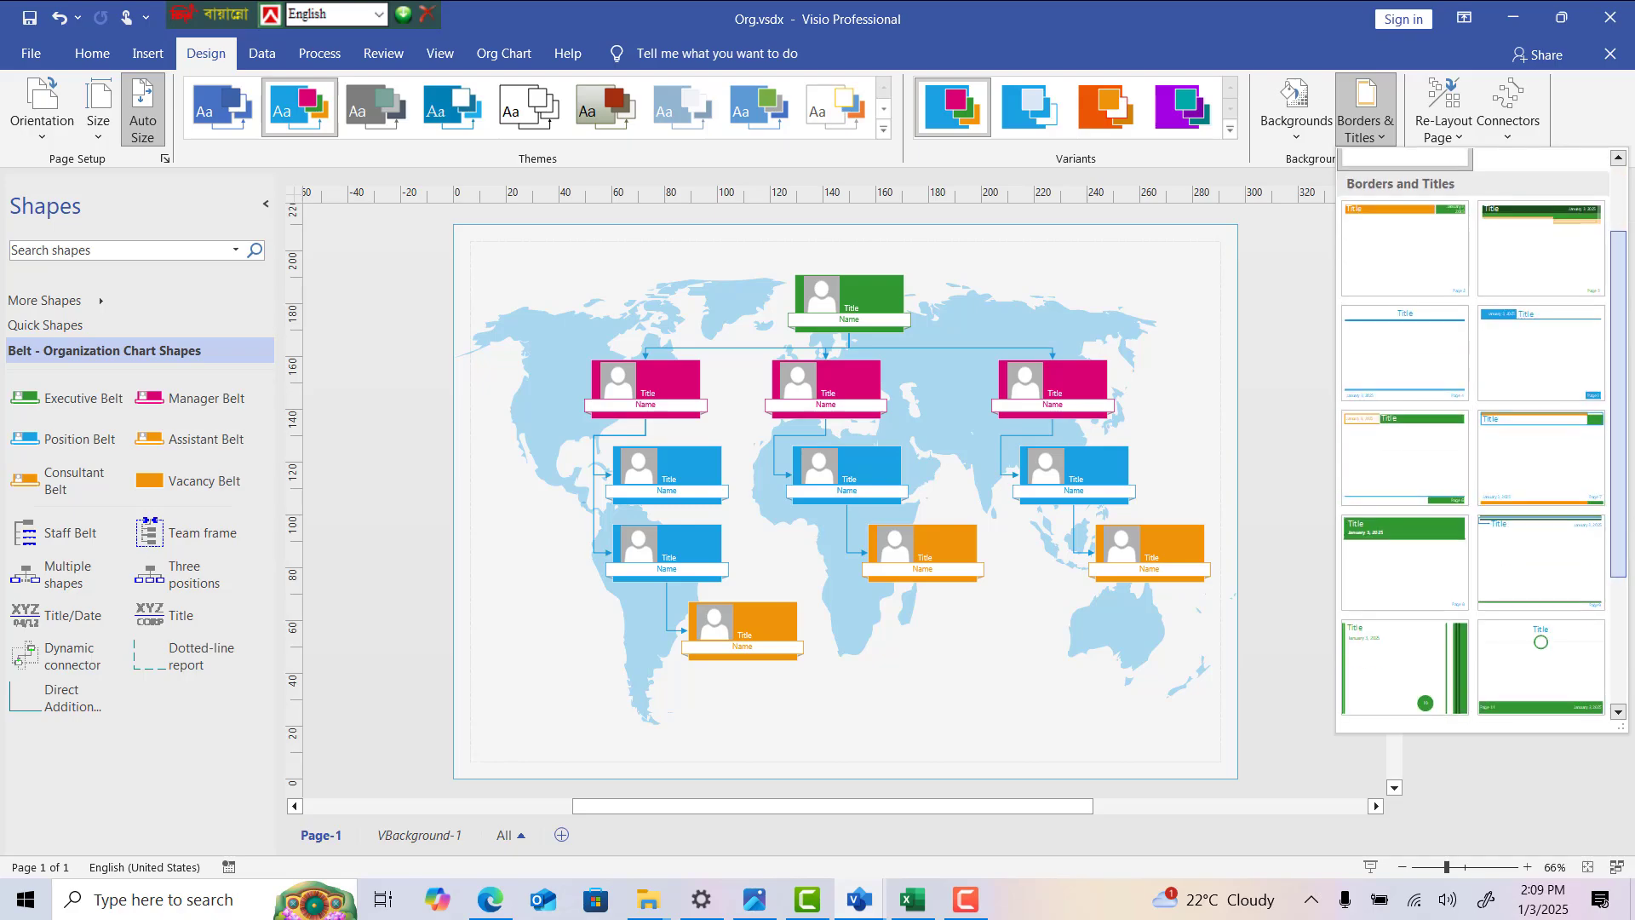
pyautogui.scroll(-3, 1447, 511)
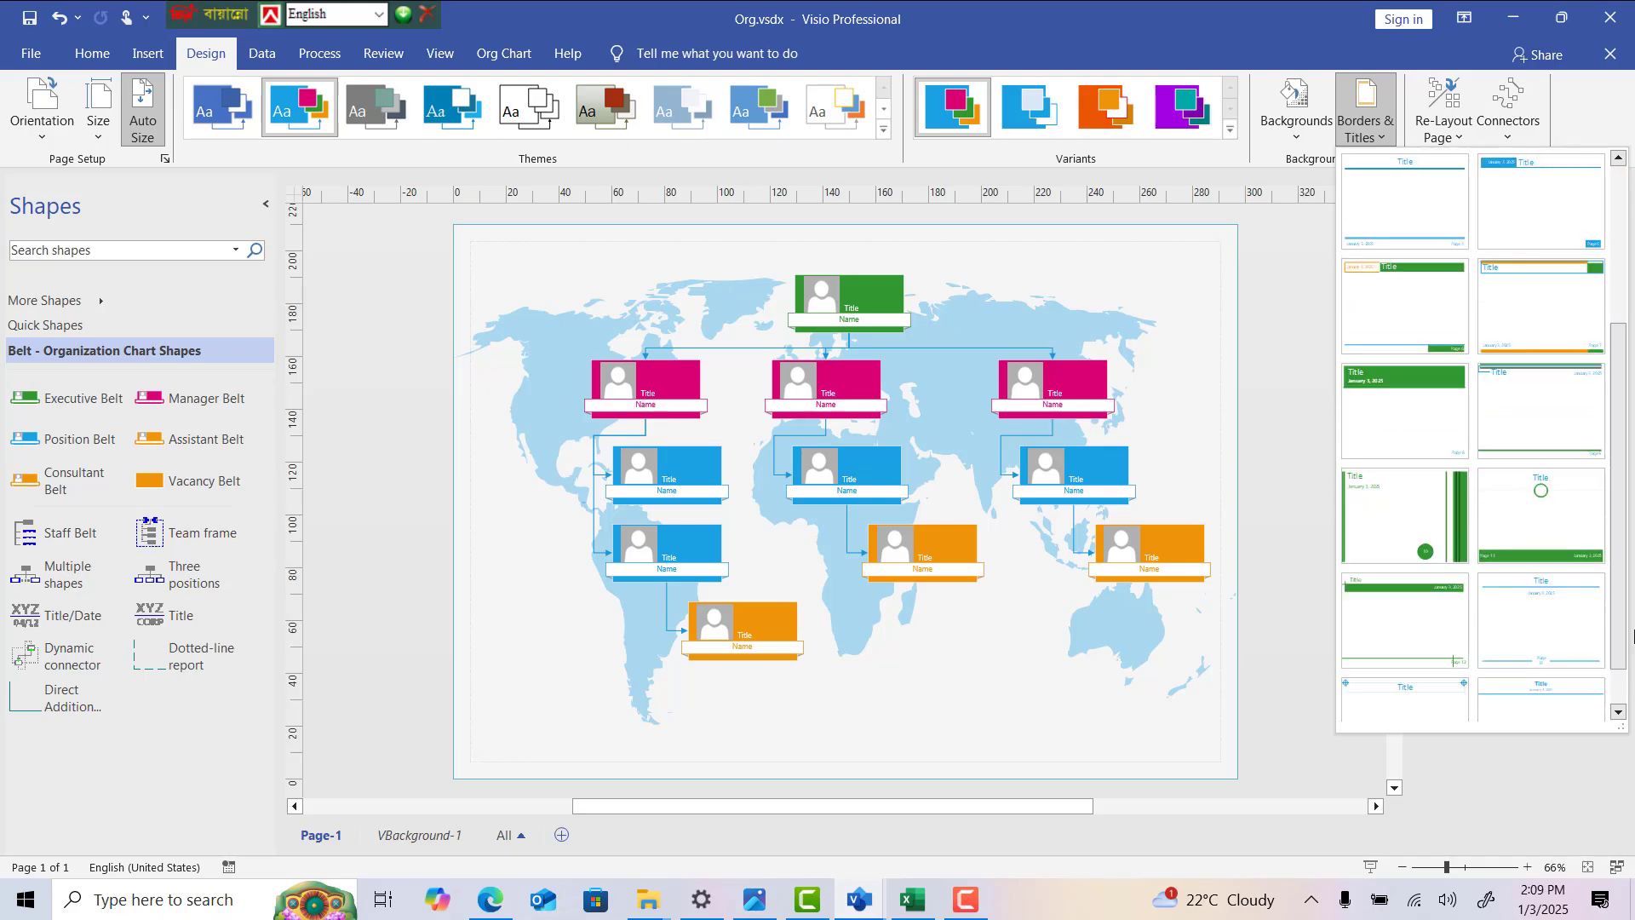
pyautogui.click(1251, 296)
pyautogui.click(1360, 132)
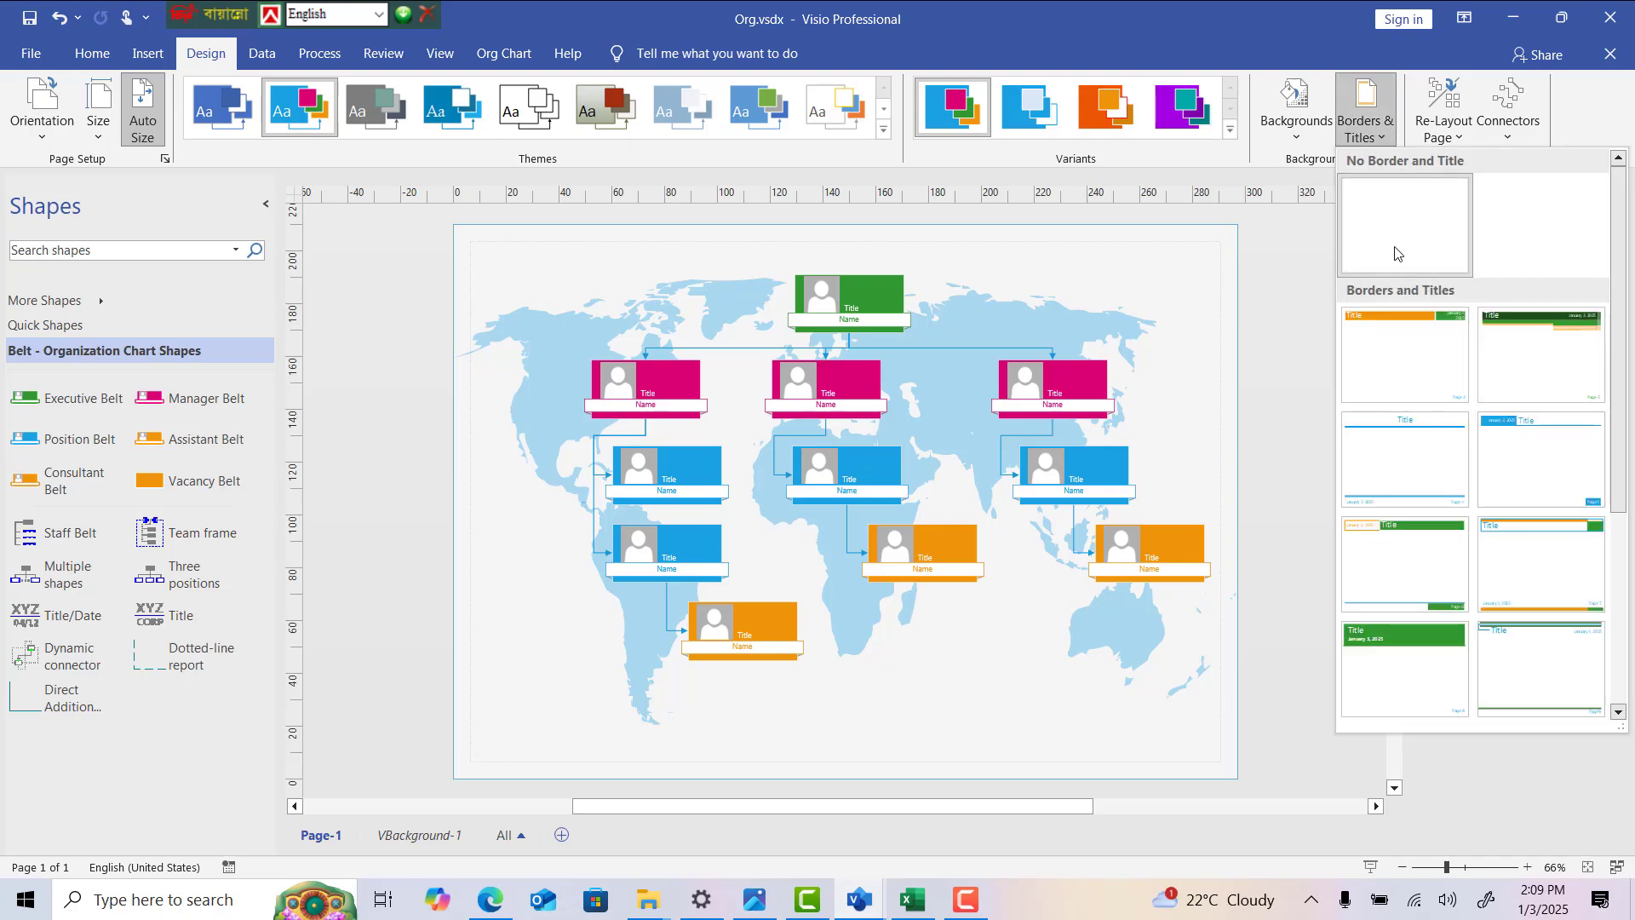
pyautogui.click(1360, 132)
pyautogui.click(1360, 132)
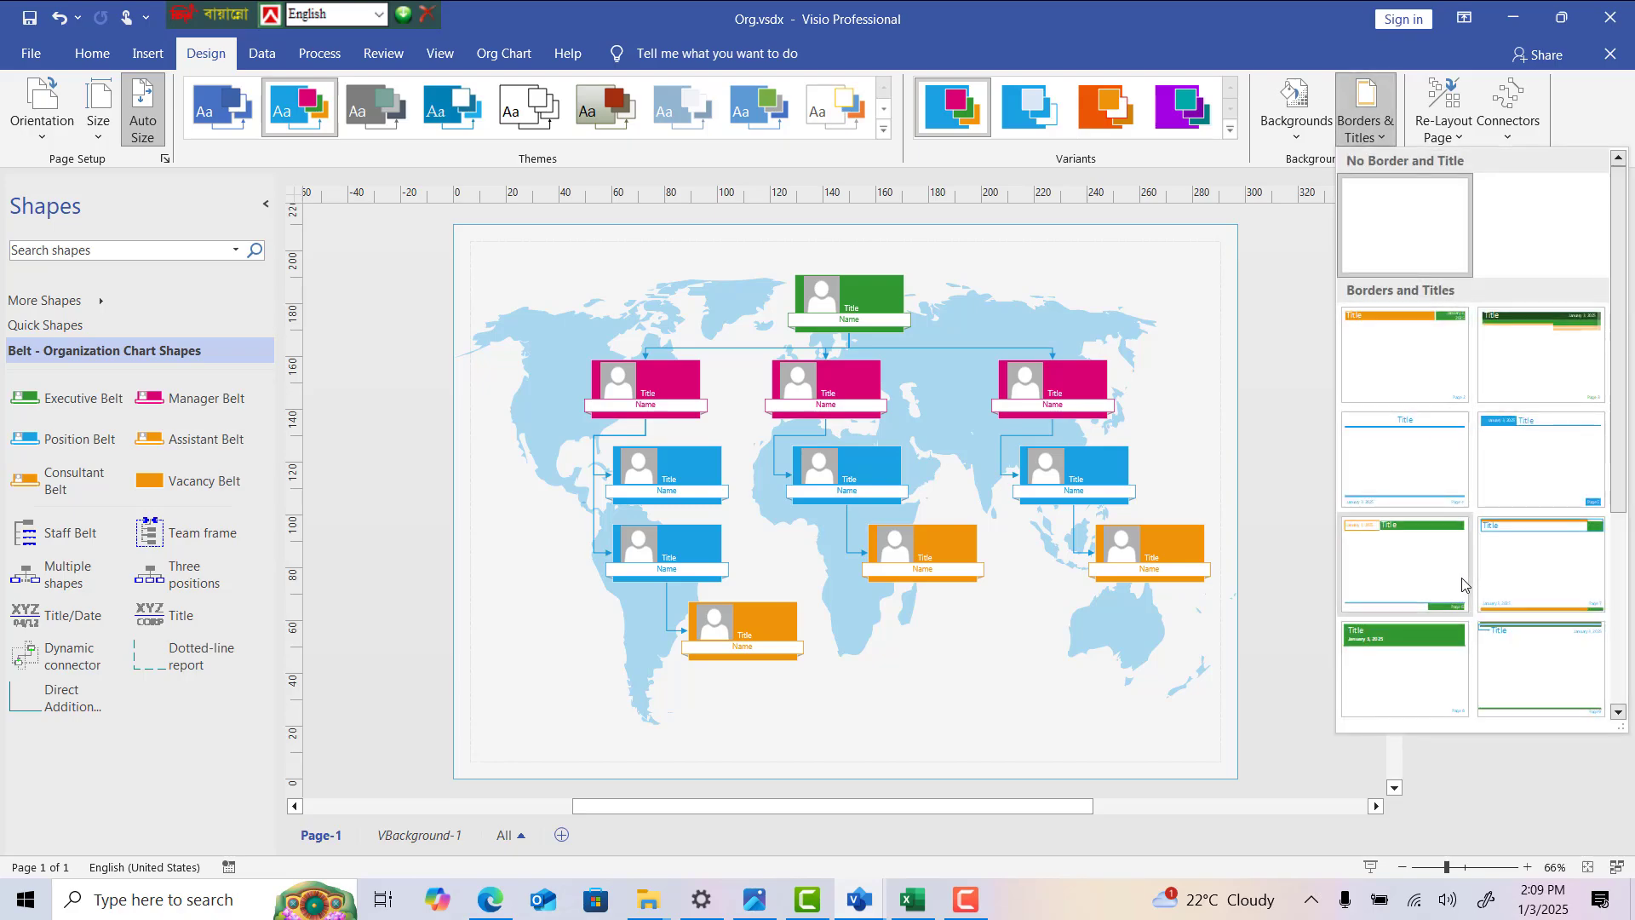